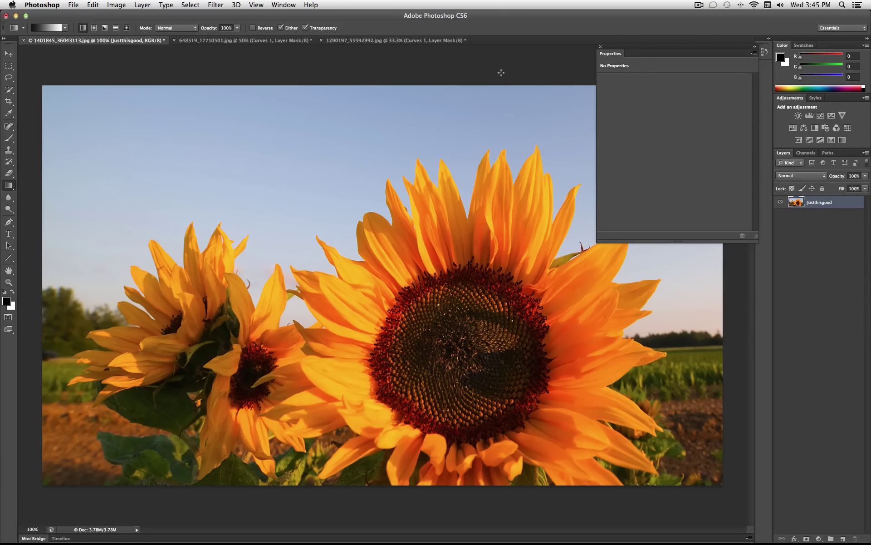
Add a Curves adjustment layer with the default name Curves 1 above the sunflower photo
{"action": "left_click", "coordinate": [119, 6]}
{"action": "mouse_move", "coordinate": [133, 36]}
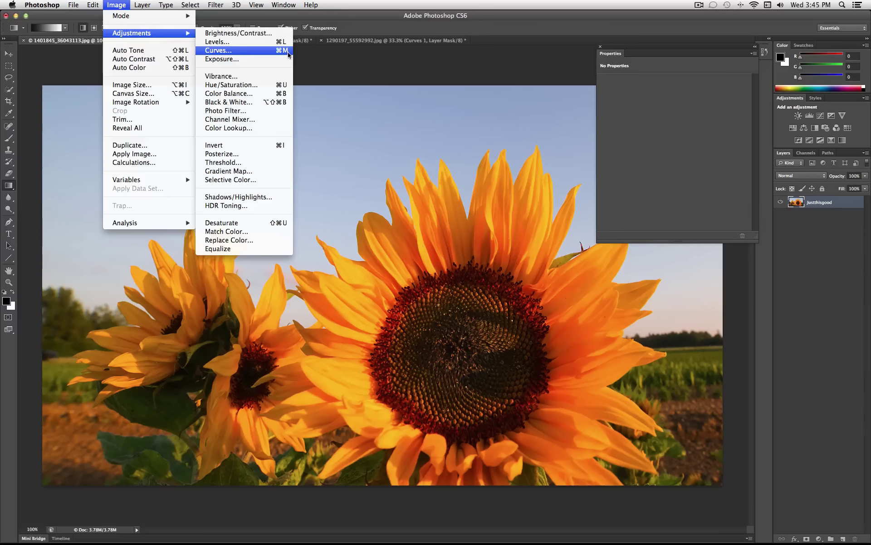
{"action": "left_click", "coordinate": [312, 67]}
{"action": "left_click", "coordinate": [142, 5]}
{"action": "mouse_move", "coordinate": [193, 95]}
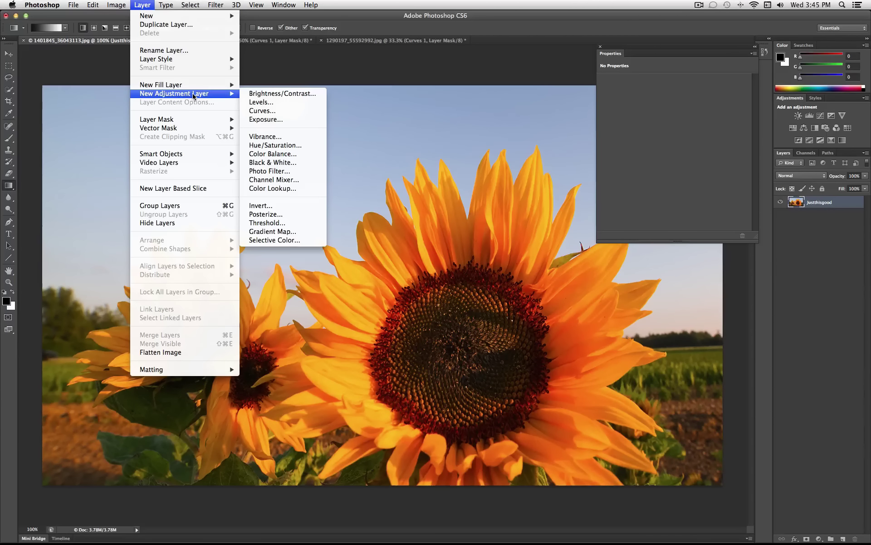
{"action": "left_click", "coordinate": [275, 111]}
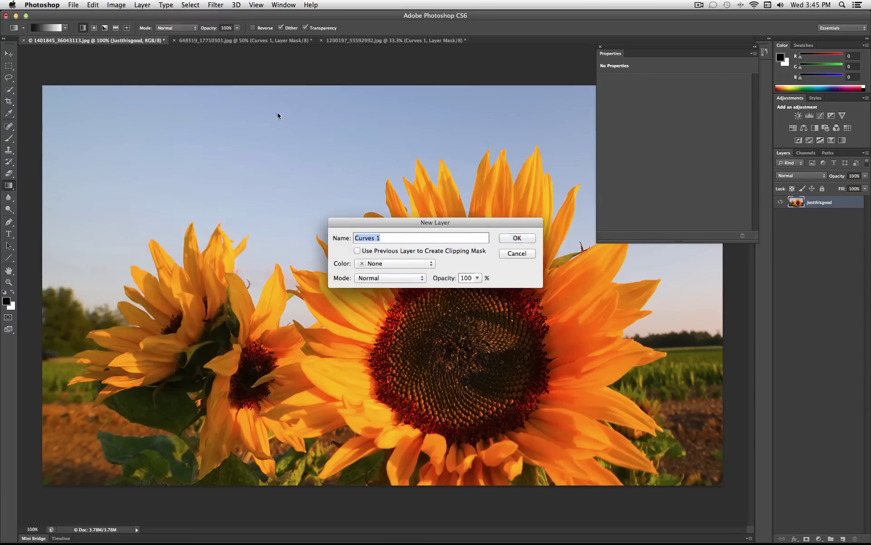
{"action": "left_click", "coordinate": [519, 238]}
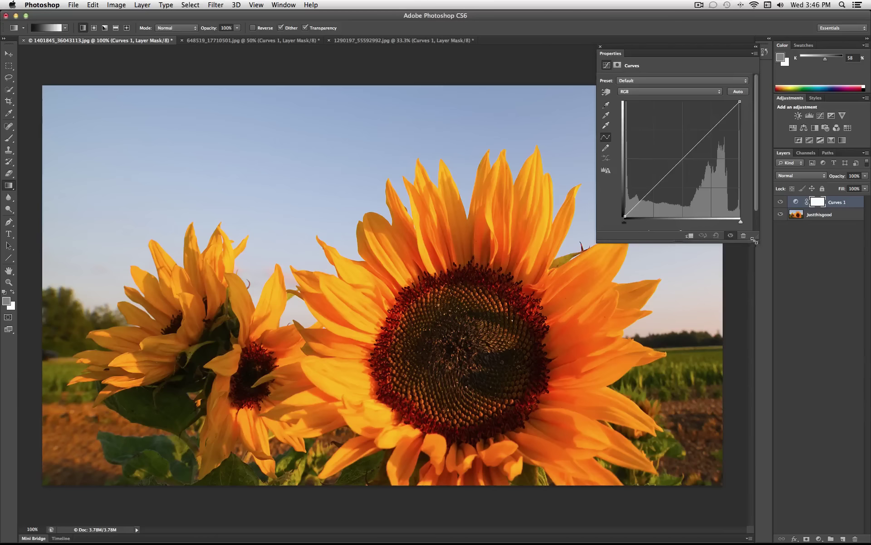
Enlarge the Properties panel so the Curves graph and Input/Output readouts are visible
{"action": "left_click_drag", "start_coordinate": [757, 242], "coordinate": [760, 275]}
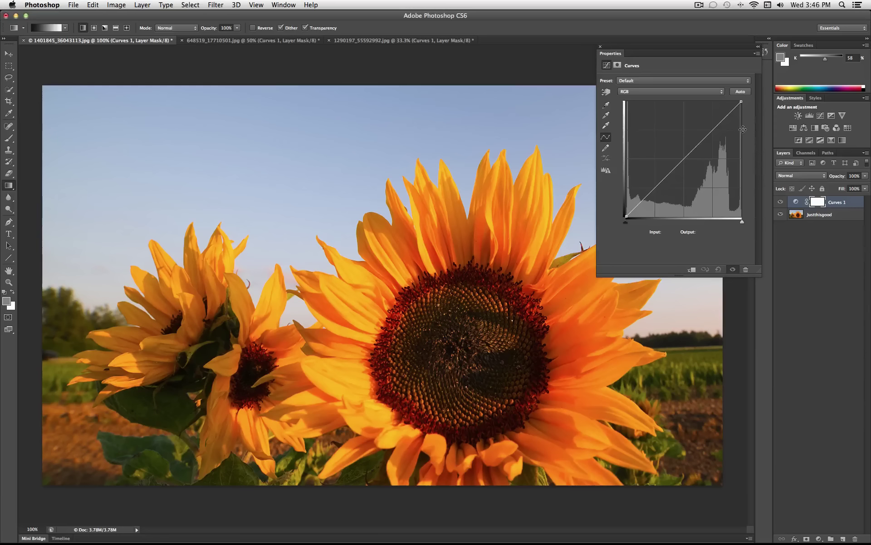
View the Times Square night photo, then the daisy photo 1290197_55592992.jpg
{"action": "left_click", "coordinate": [278, 43]}
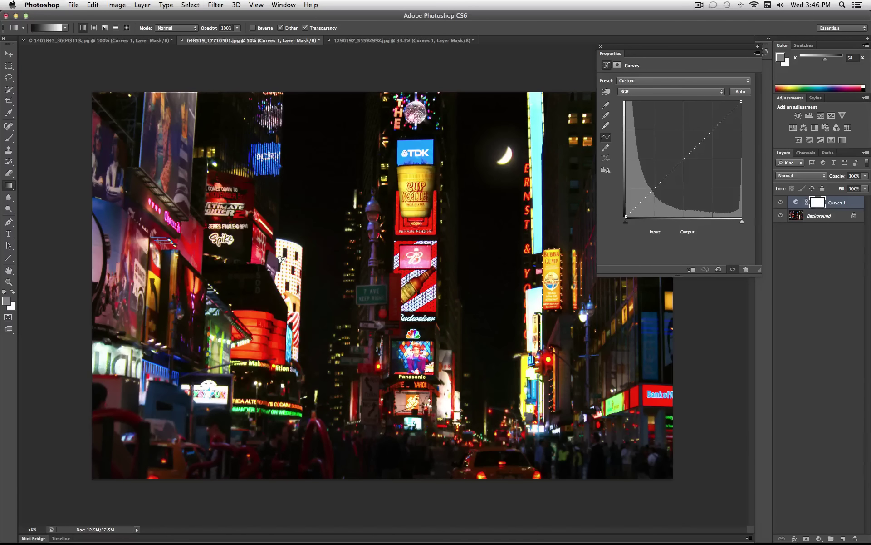
{"action": "left_click", "coordinate": [395, 41]}
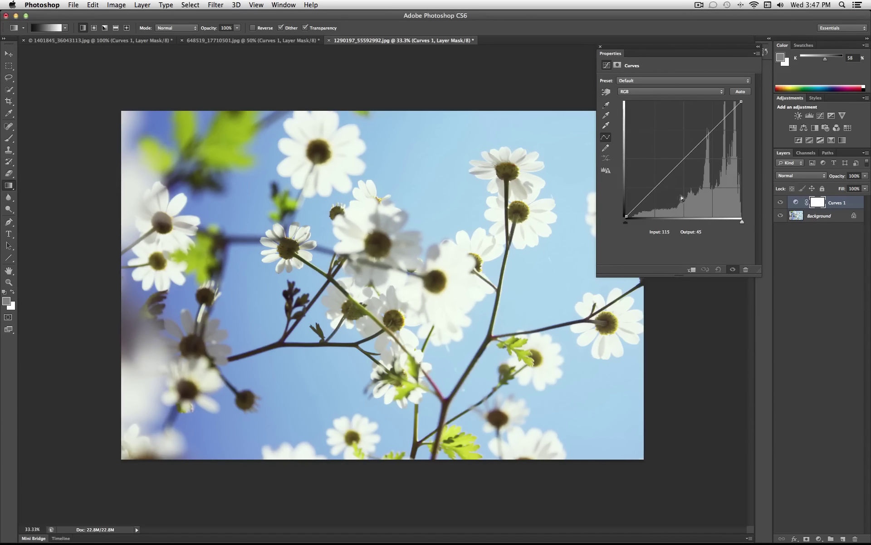
Return to sunflower photo 1401845_36043113.jpg and widen its curve graph slightly
{"action": "left_click", "coordinate": [133, 41]}
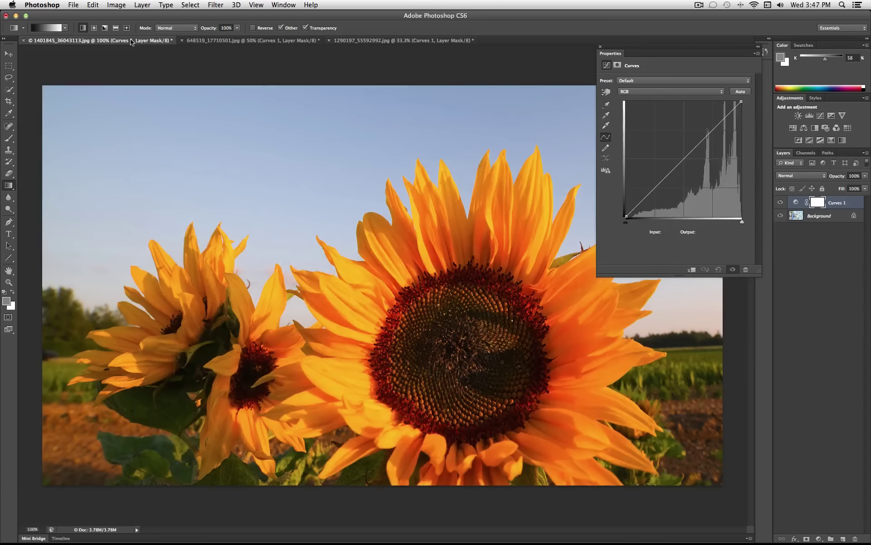
{"action": "left_click_drag", "start_coordinate": [762, 279], "coordinate": [766, 281]}
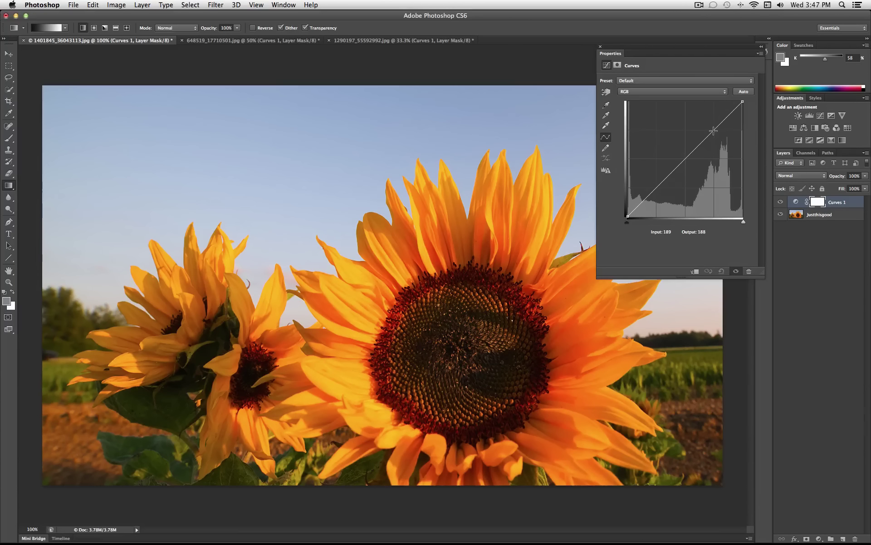
Add a midpoint to the RGB curve, test it, then drag it down to Output 66
{"action": "left_click", "coordinate": [713, 130]}
{"action": "left_click_drag", "start_coordinate": [713, 130], "coordinate": [674, 146]}
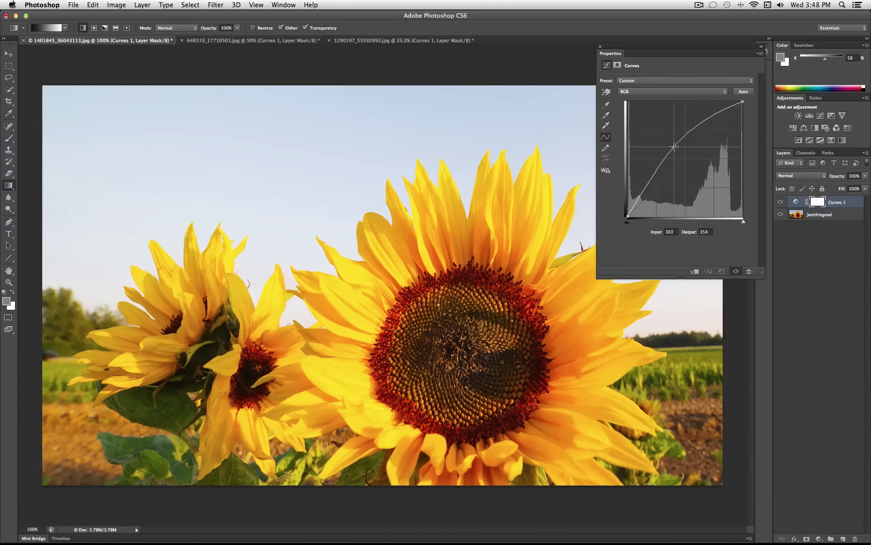
{"action": "mouse_move", "coordinate": [675, 146]}
{"action": "left_mouse_down"}
{"action": "mouse_move", "coordinate": [697, 174]}
{"action": "mouse_move", "coordinate": [684, 157]}
{"action": "left_mouse_up"}
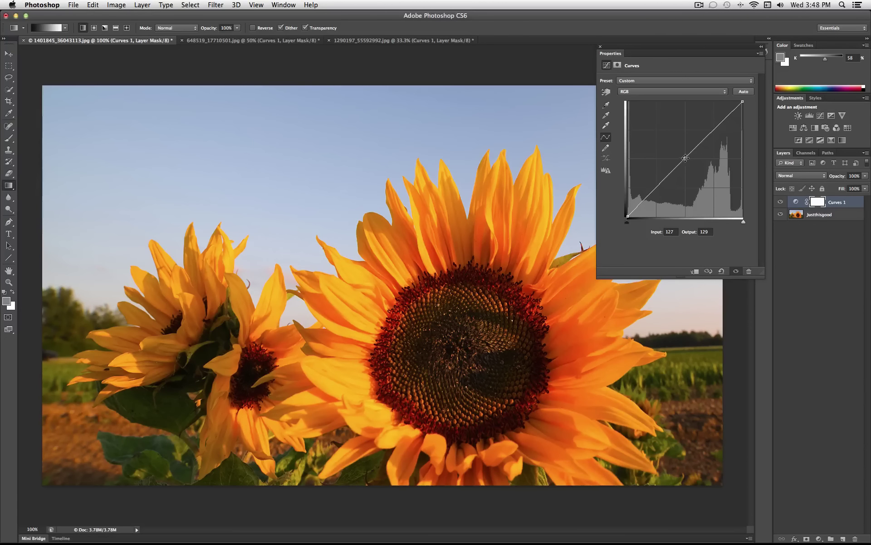
{"action": "left_click_drag", "start_coordinate": [685, 157], "coordinate": [685, 186]}
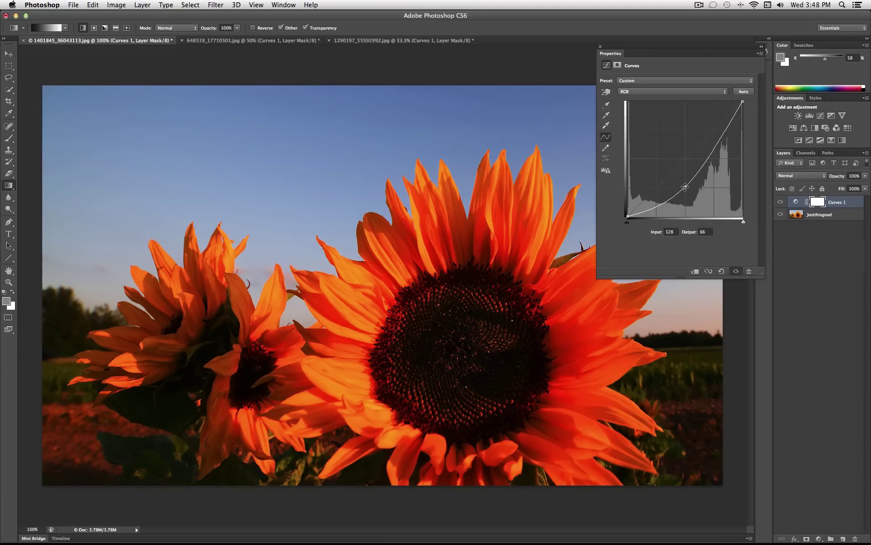
Lower a shadow point and lift a highlight point to 189/215, forming an S-curve
{"action": "left_click_drag", "start_coordinate": [685, 187], "coordinate": [656, 187]}
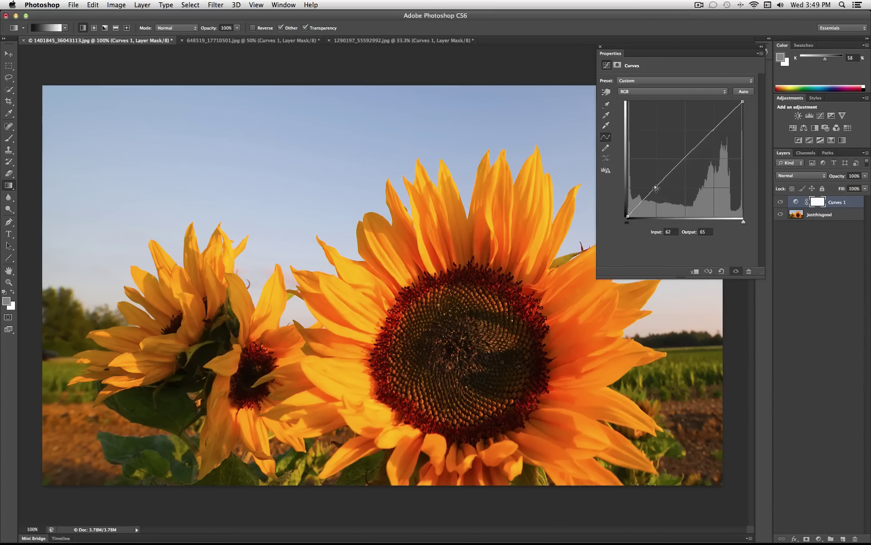
{"action": "left_click_drag", "start_coordinate": [656, 187], "coordinate": [656, 198]}
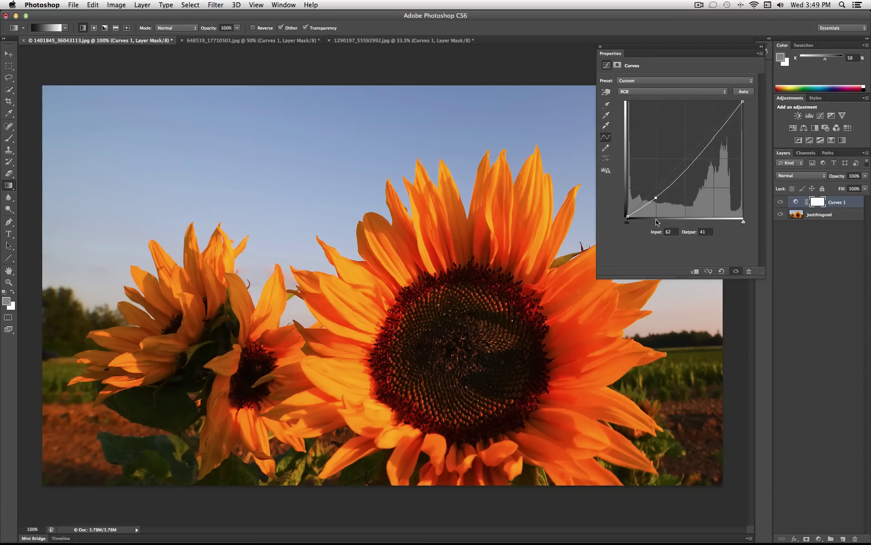
{"action": "left_click_drag", "start_coordinate": [656, 222], "coordinate": [620, 222]}
{"action": "left_click_drag", "start_coordinate": [656, 196], "coordinate": [656, 200]}
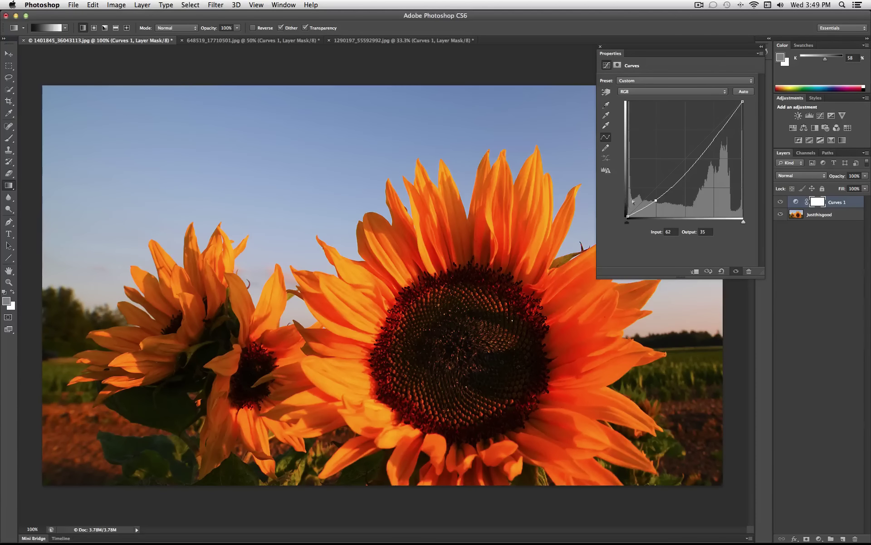
{"action": "left_click_drag", "start_coordinate": [715, 137], "coordinate": [713, 120]}
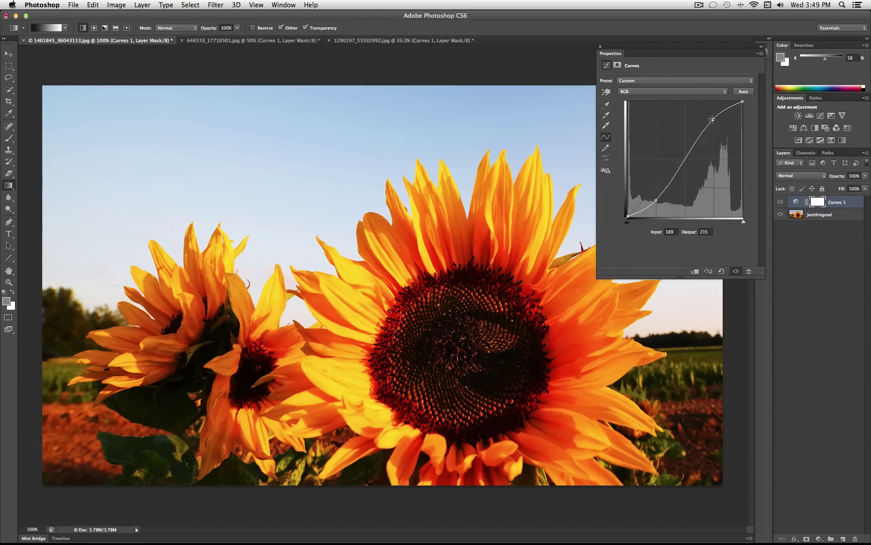
Delete both curve points, then test raising and restoring the black and white points
{"action": "key", "text": "Delete"}
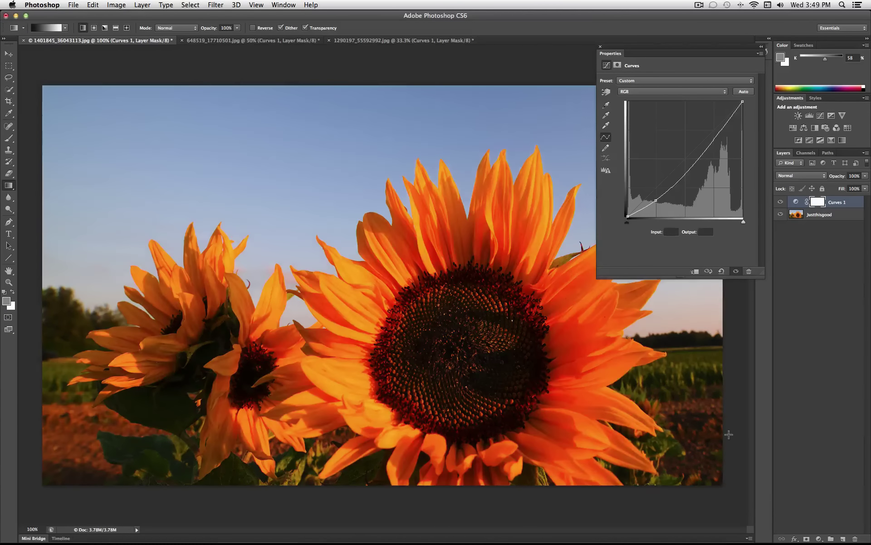
{"action": "key", "text": "Delete"}
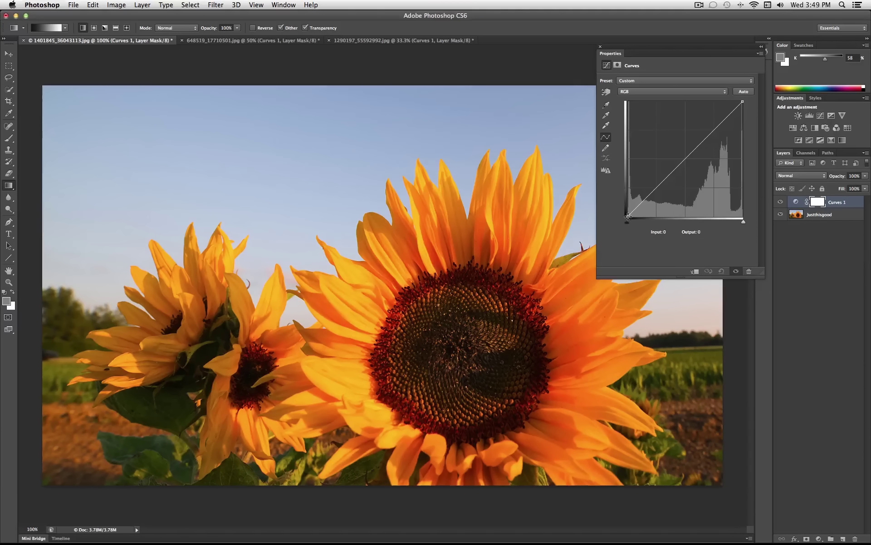
{"action": "left_click_drag", "start_coordinate": [627, 216], "coordinate": [627, 195]}
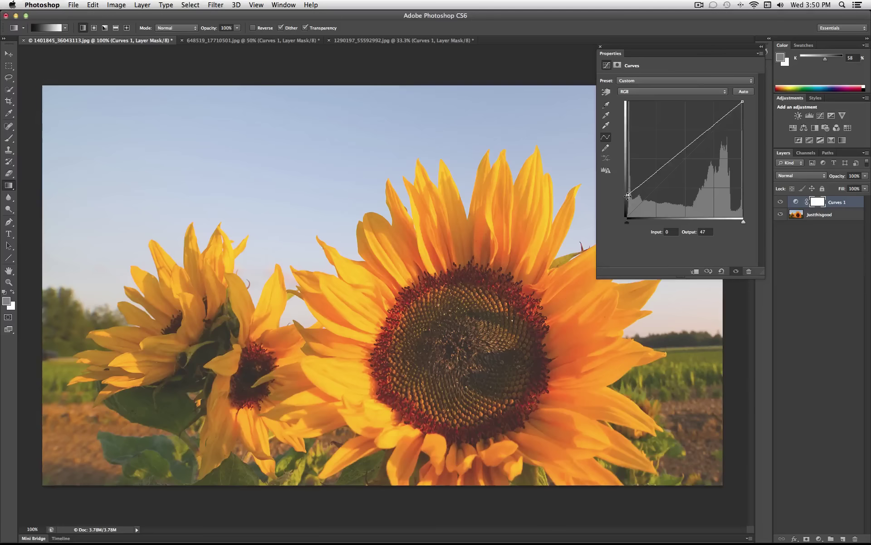
{"action": "left_click_drag", "start_coordinate": [628, 194], "coordinate": [627, 217]}
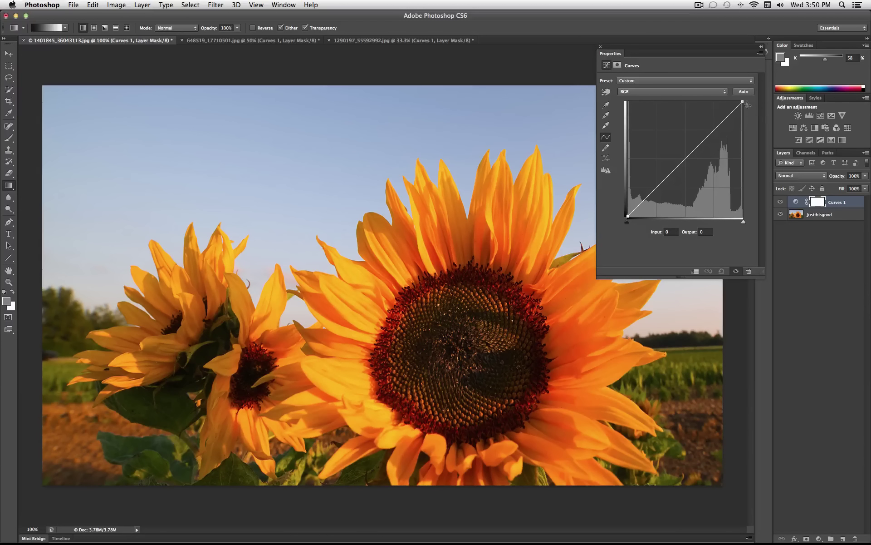
{"action": "left_click_drag", "start_coordinate": [742, 101], "coordinate": [748, 123]}
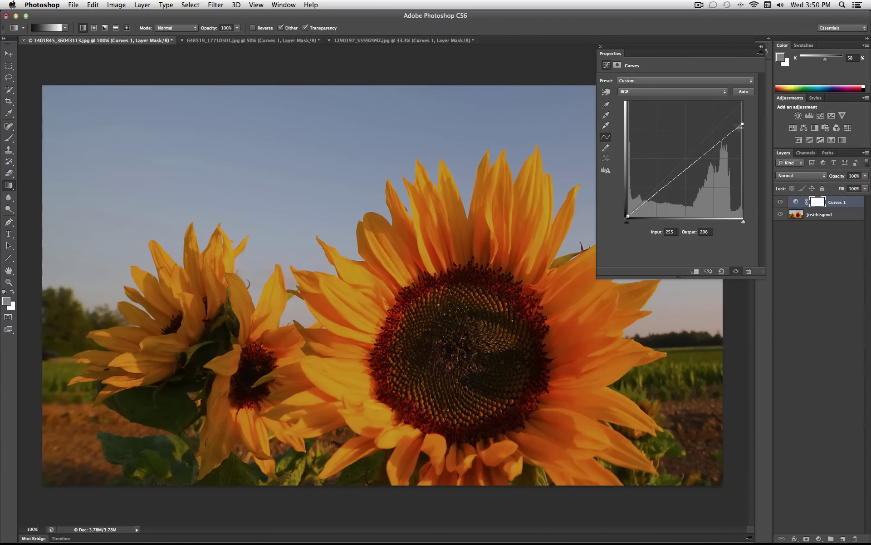
{"action": "mouse_move", "coordinate": [743, 123]}
{"action": "left_mouse_down"}
{"action": "mouse_move", "coordinate": [754, 89]}
{"action": "mouse_move", "coordinate": [748, 106]}
{"action": "left_mouse_up"}
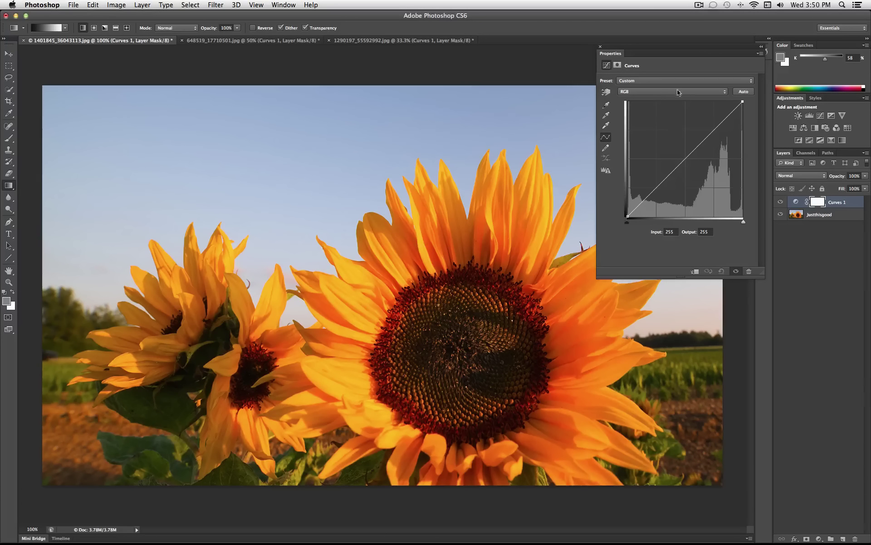
Cycle the curve channel through Red, Green and Blue, settling on Blue
{"action": "left_click", "coordinate": [725, 93]}
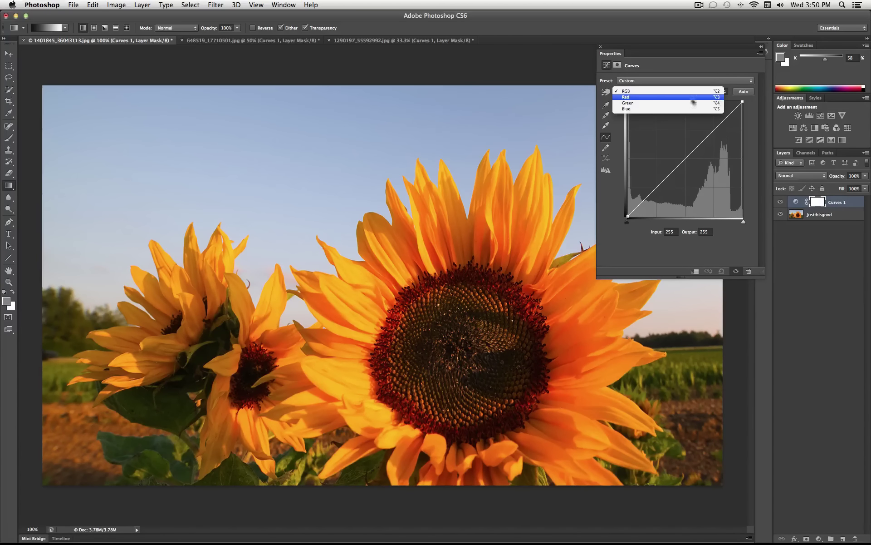
{"action": "left_click", "coordinate": [645, 98]}
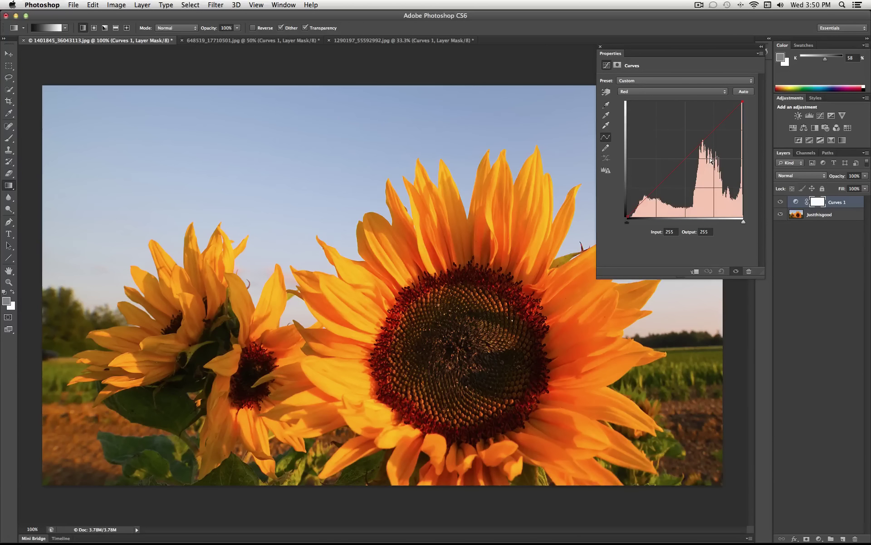
{"action": "left_click", "coordinate": [666, 91]}
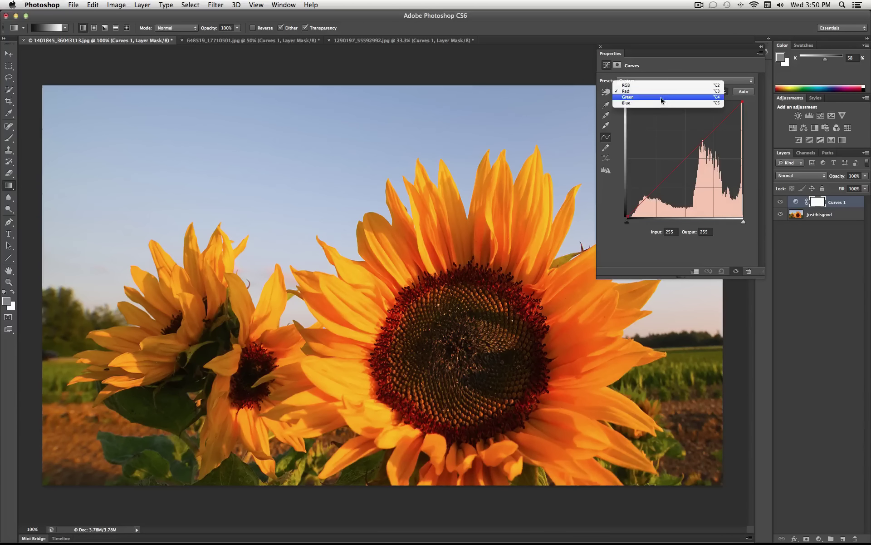
{"action": "left_click", "coordinate": [662, 98]}
{"action": "left_click", "coordinate": [662, 91]}
{"action": "left_click", "coordinate": [663, 98]}
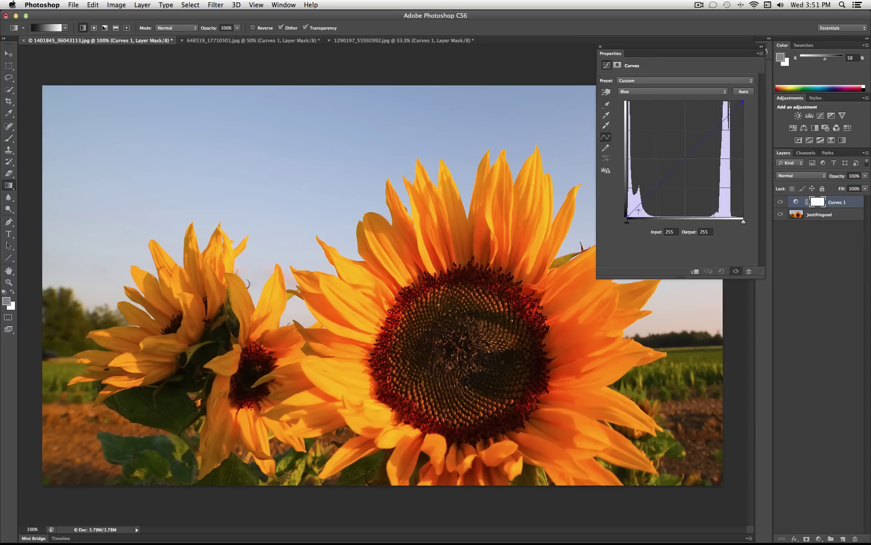
{"action": "left_click", "coordinate": [644, 95]}
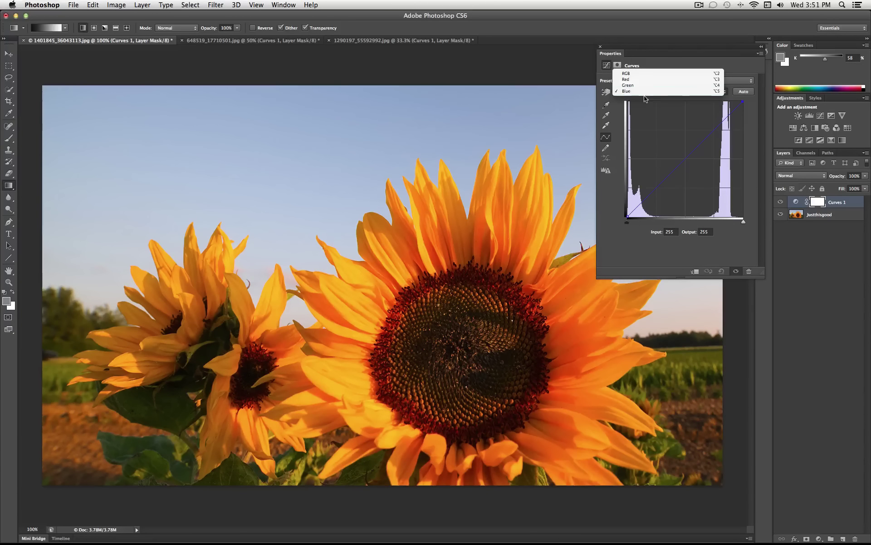
{"action": "left_click", "coordinate": [645, 91]}
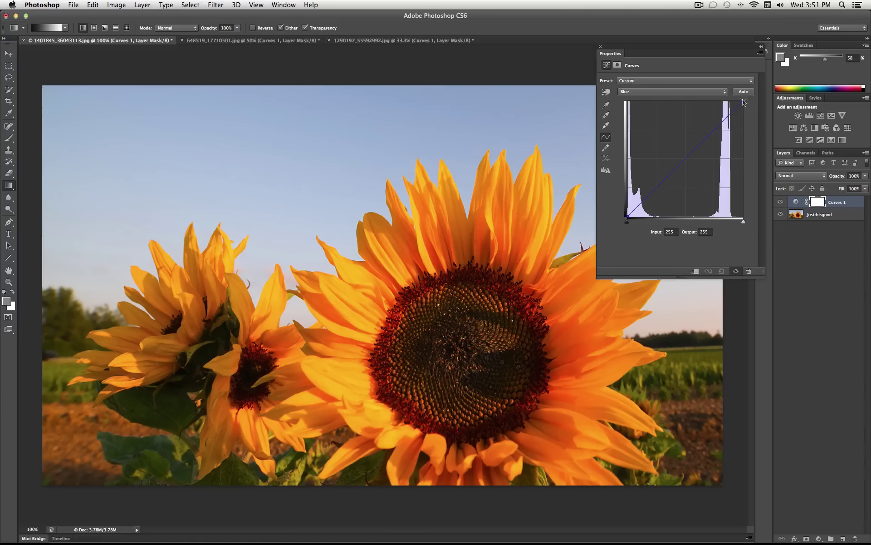
Adjust the Blue curve endpoints, ending with shadows at Output 56 and highlights at 197
{"action": "left_click_drag", "start_coordinate": [743, 102], "coordinate": [751, 191]}
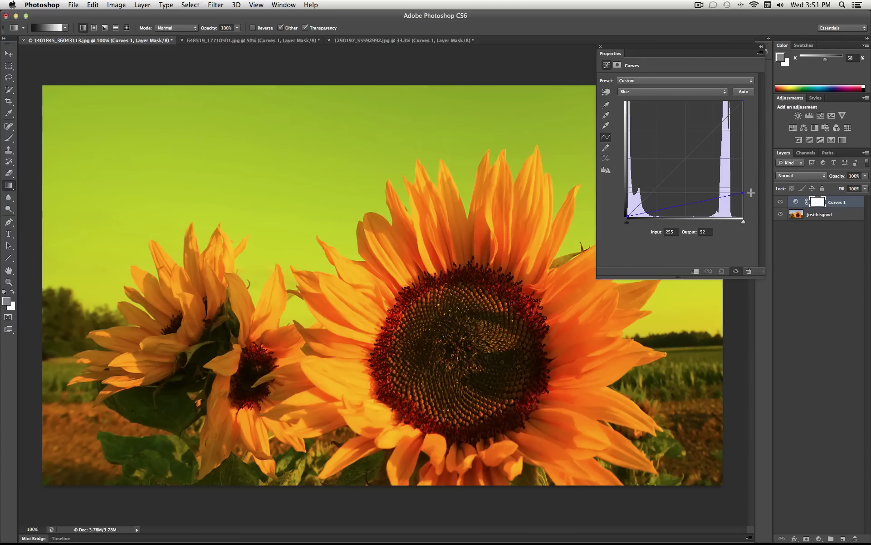
{"action": "left_click_drag", "start_coordinate": [751, 192], "coordinate": [756, 98]}
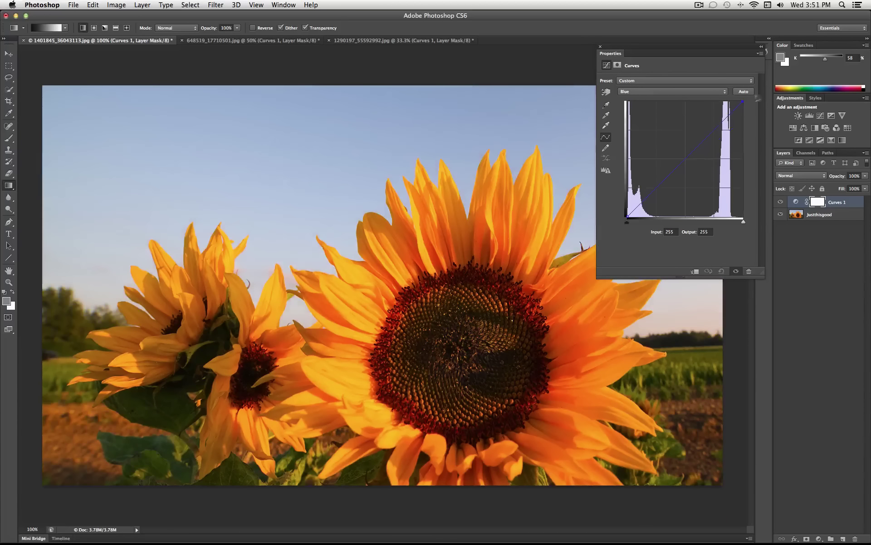
{"action": "left_click", "coordinate": [626, 217]}
{"action": "left_click_drag", "start_coordinate": [622, 219], "coordinate": [608, 158]}
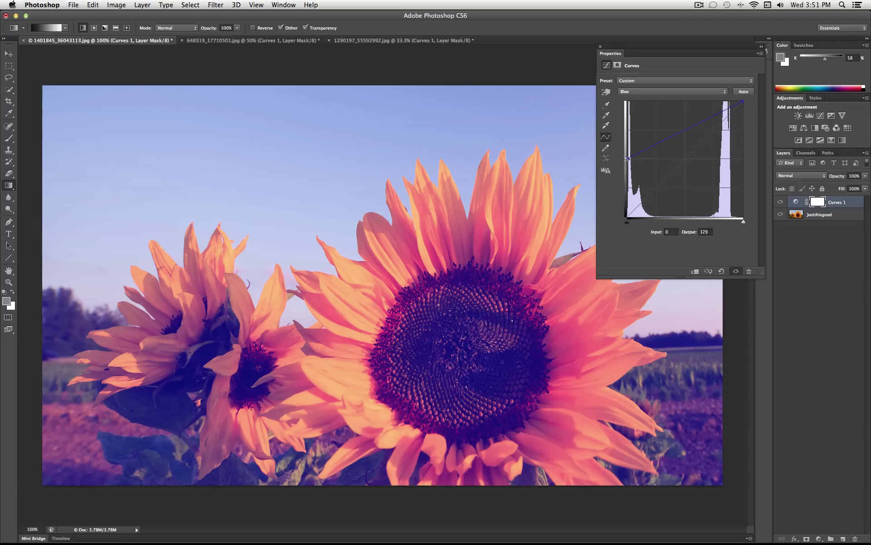
{"action": "left_click_drag", "start_coordinate": [630, 159], "coordinate": [620, 187]}
{"action": "left_click_drag", "start_coordinate": [742, 102], "coordinate": [754, 130]}
{"action": "mouse_move", "coordinate": [629, 187]}
{"action": "left_mouse_down"}
{"action": "mouse_move", "coordinate": [626, 224]}
{"action": "mouse_move", "coordinate": [627, 187]}
{"action": "left_mouse_up"}
{"action": "left_click_drag", "start_coordinate": [747, 131], "coordinate": [777, 137]}
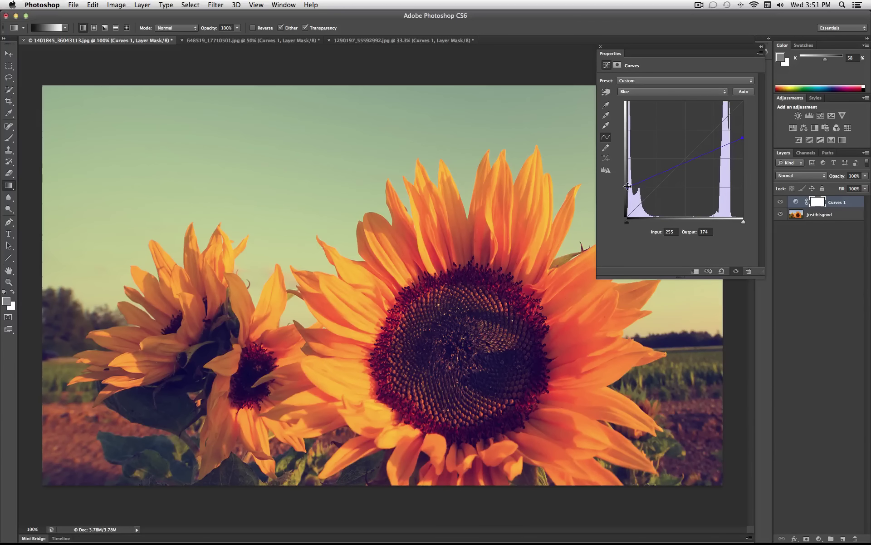
{"action": "left_click_drag", "start_coordinate": [628, 187], "coordinate": [627, 191]}
{"action": "left_click_drag", "start_coordinate": [743, 137], "coordinate": [748, 127]}
On the Green curve, lift the black point and move the white point to Input 236
{"action": "left_click", "coordinate": [669, 91]}
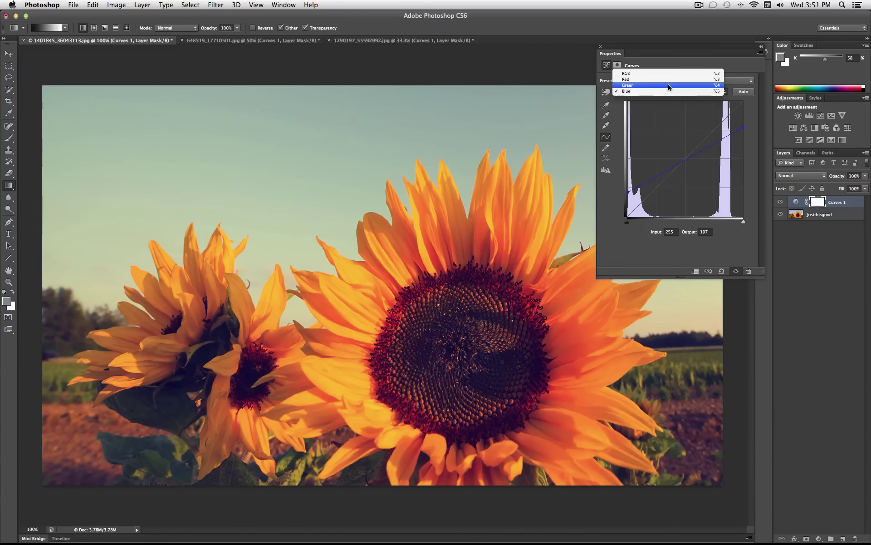
{"action": "left_click", "coordinate": [645, 86]}
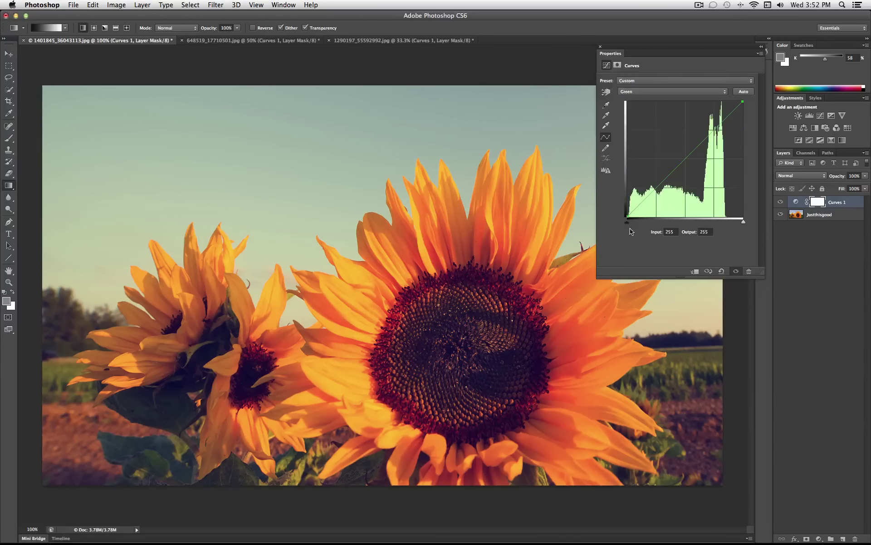
{"action": "mouse_move", "coordinate": [627, 217]}
{"action": "left_mouse_down"}
{"action": "mouse_move", "coordinate": [625, 197]}
{"action": "mouse_move", "coordinate": [622, 208]}
{"action": "left_mouse_up"}
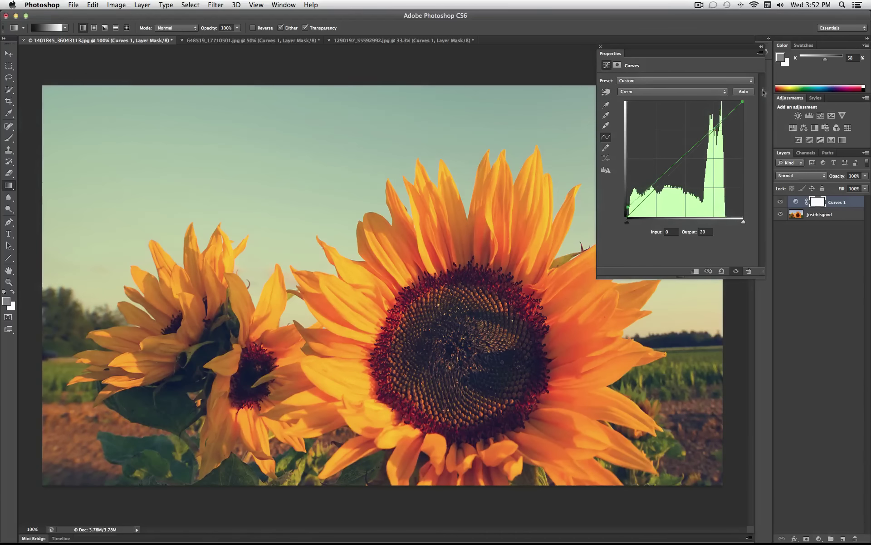
{"action": "mouse_move", "coordinate": [742, 103]}
{"action": "left_mouse_down"}
{"action": "mouse_move", "coordinate": [772, 240]}
{"action": "mouse_move", "coordinate": [742, 103]}
{"action": "mouse_move", "coordinate": [726, 93]}
{"action": "mouse_move", "coordinate": [735, 93]}
{"action": "left_mouse_up"}
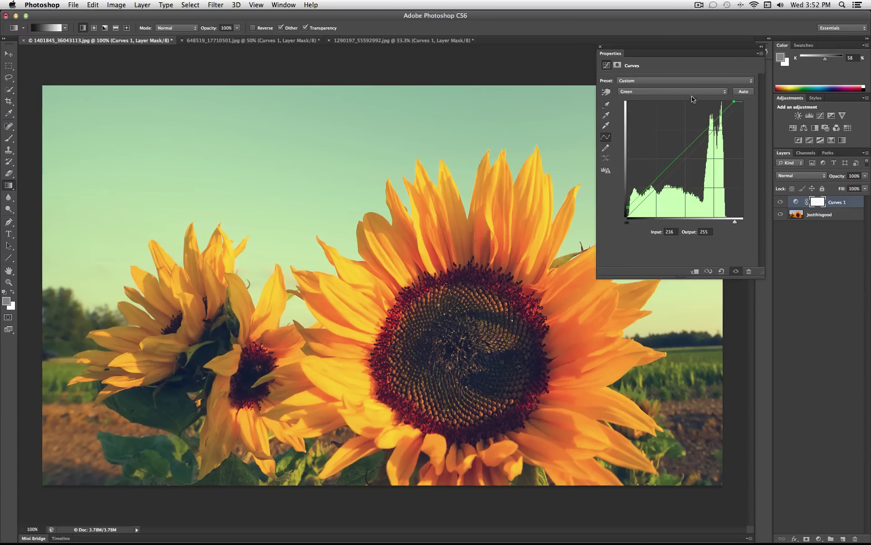
Add a midtone point to the Red channel curve
{"action": "left_click", "coordinate": [698, 92]}
{"action": "left_click", "coordinate": [699, 85]}
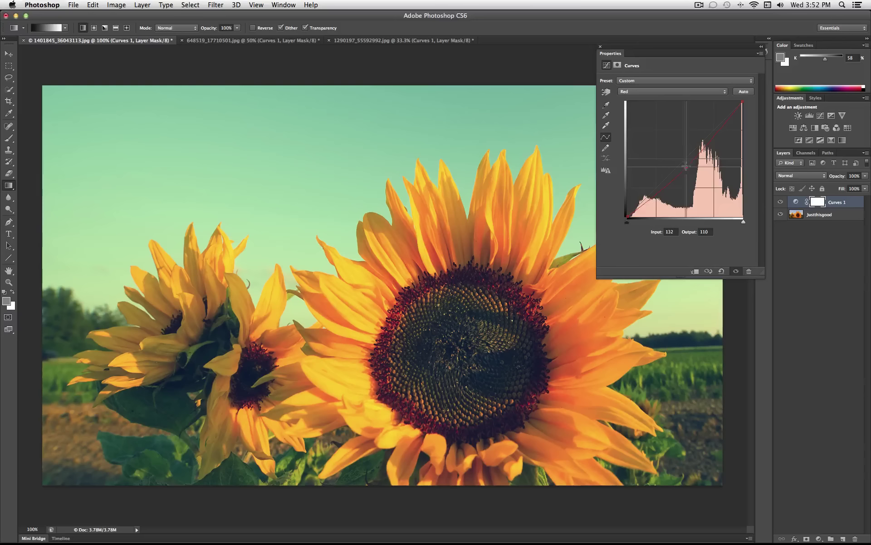
{"action": "left_click", "coordinate": [680, 160]}
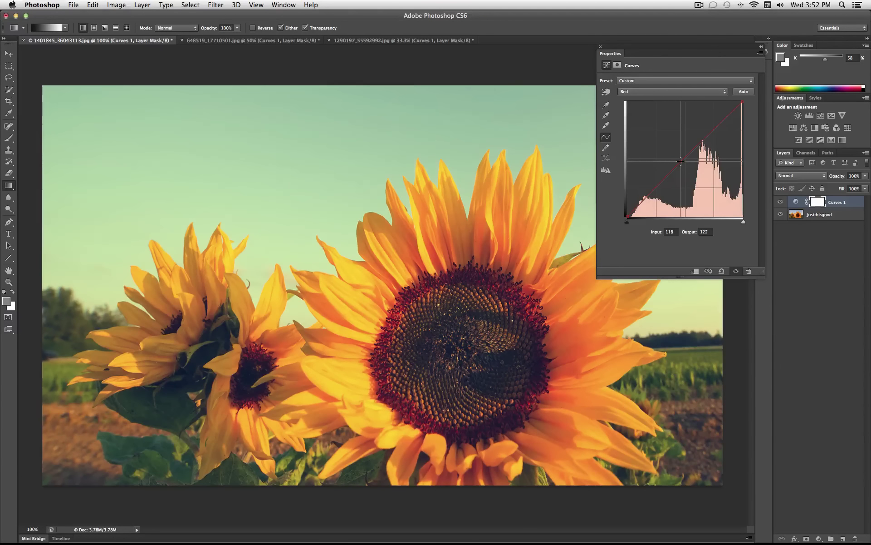
Shape an S-curve on the combined RGB curve and lift the black point to Output 20
{"action": "left_click", "coordinate": [672, 91]}
{"action": "left_click", "coordinate": [664, 86]}
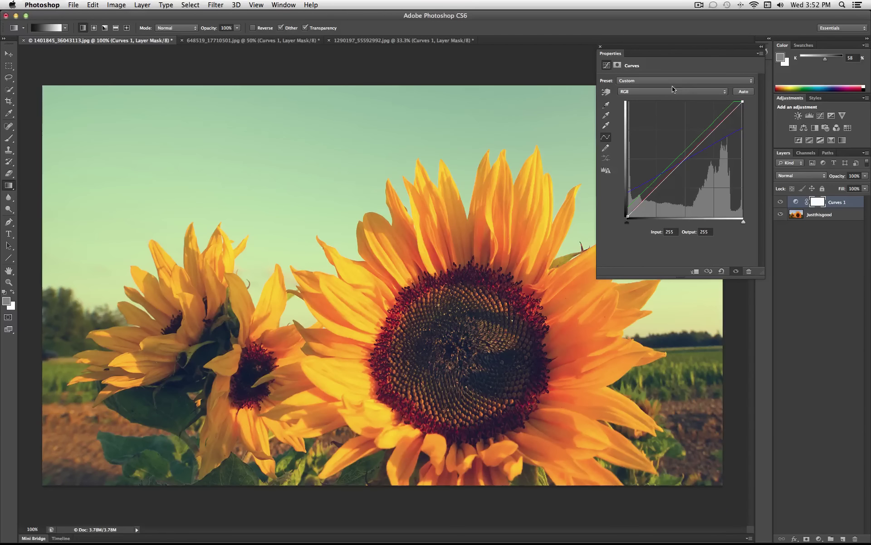
{"action": "left_click", "coordinate": [627, 216]}
{"action": "left_click_drag", "start_coordinate": [654, 190], "coordinate": [654, 196]}
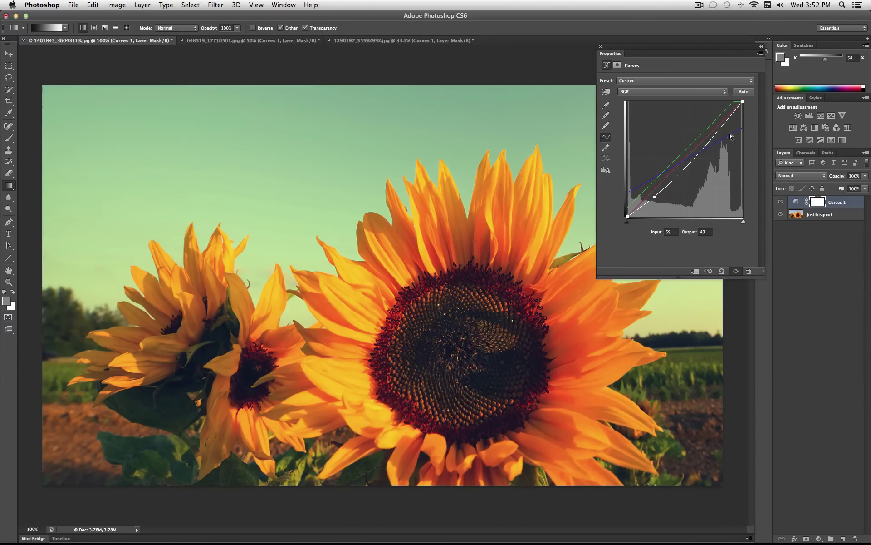
{"action": "left_click_drag", "start_coordinate": [721, 125], "coordinate": [721, 121]}
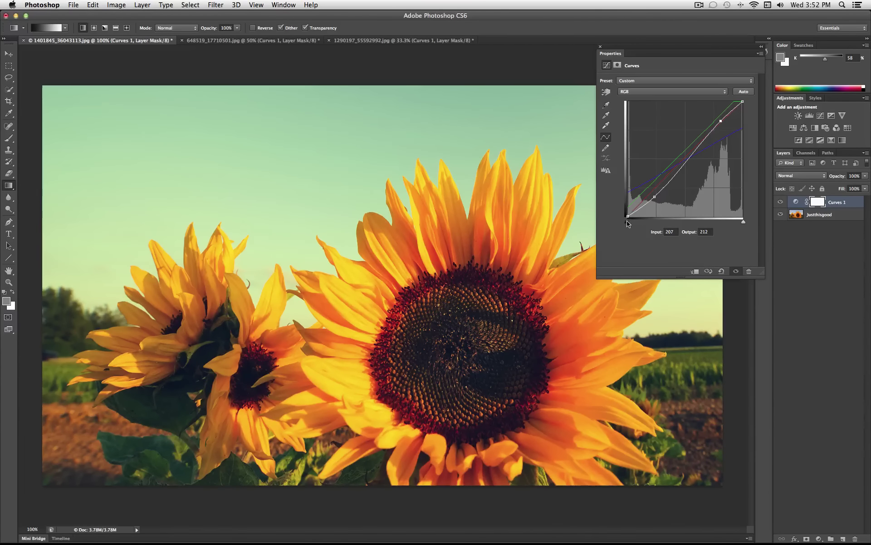
{"action": "left_click_drag", "start_coordinate": [628, 216], "coordinate": [625, 208]}
Hide and reshow the Curves 1 layer to compare the graded and original sunflower
{"action": "left_click", "coordinate": [779, 201]}
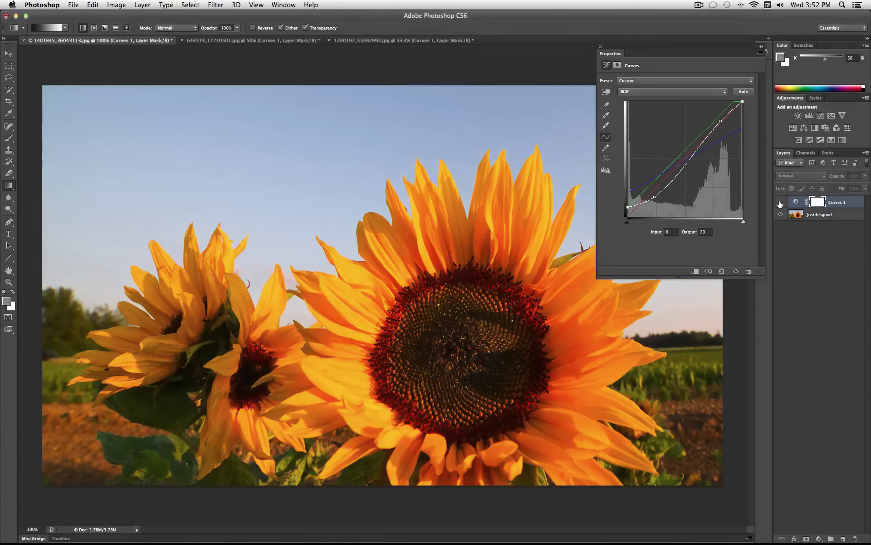
{"action": "left_click", "coordinate": [780, 203]}
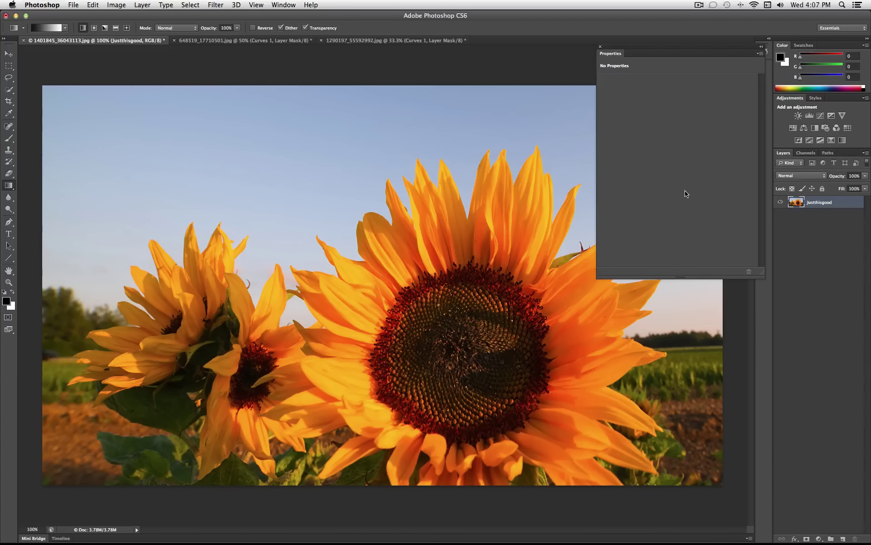
Add a Curves 1 adjustment layer above Justthisgood and raise its black point to Output 66
{"action": "left_click", "coordinate": [141, 5]}
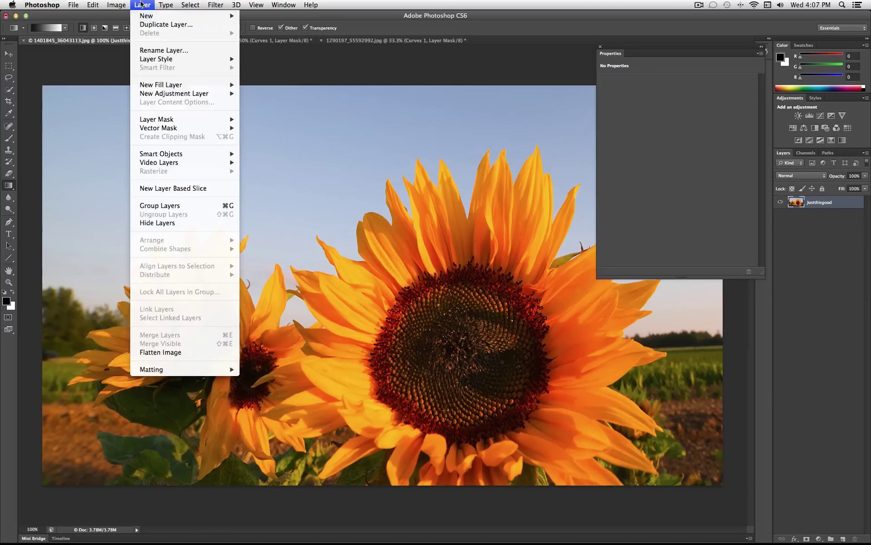
{"action": "mouse_move", "coordinate": [200, 93]}
{"action": "left_click", "coordinate": [255, 110]}
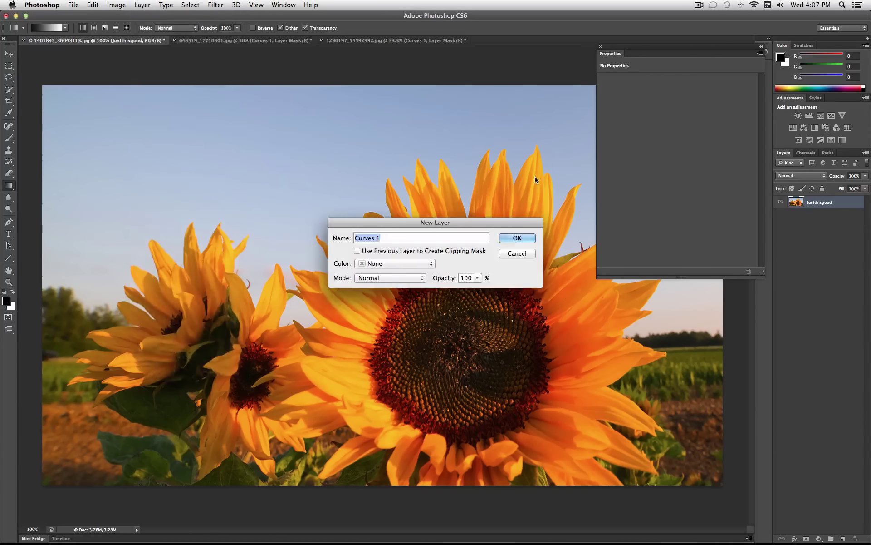
{"action": "left_click", "coordinate": [517, 238]}
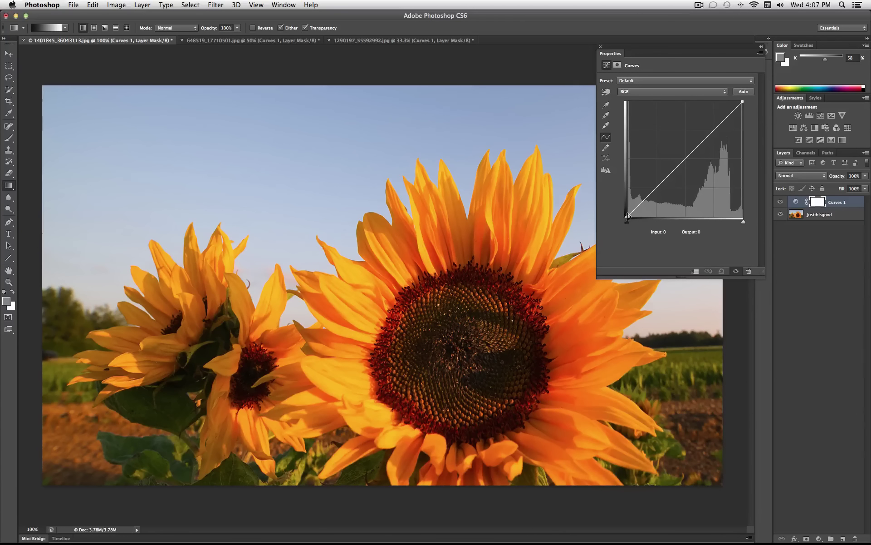
{"action": "left_click", "coordinate": [628, 216]}
{"action": "left_click_drag", "start_coordinate": [628, 216], "coordinate": [614, 191]}
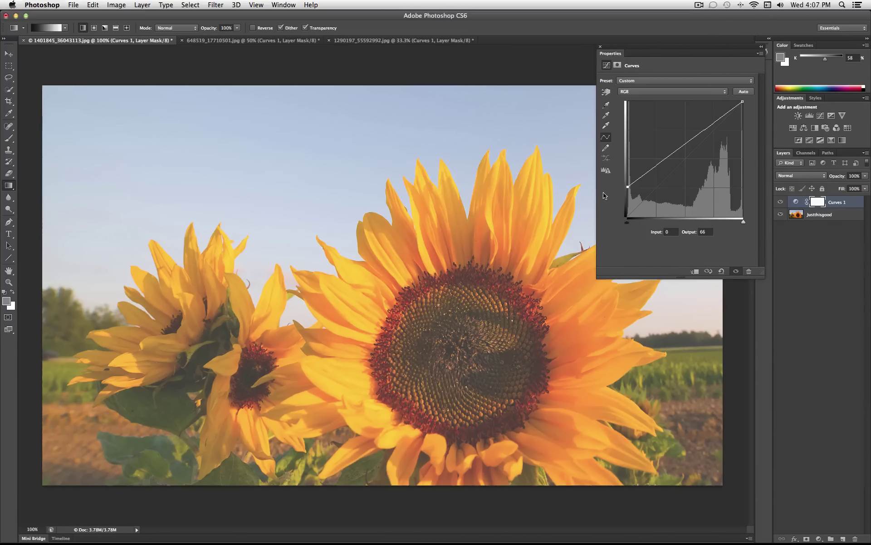
Reset Curves 1 and build an S-curve: shadow point near Input 59, Output 50, plus a raised highlight point
{"action": "left_click", "coordinate": [721, 271]}
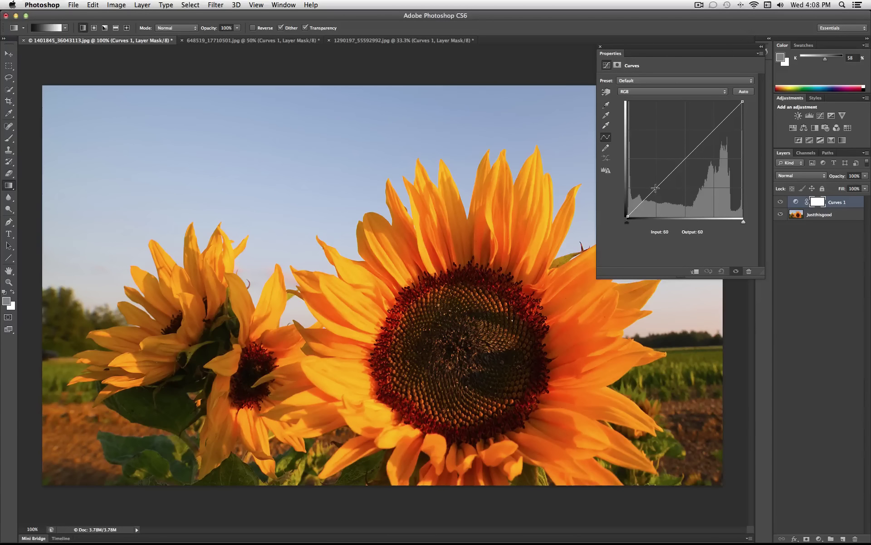
{"action": "left_click", "coordinate": [655, 187]}
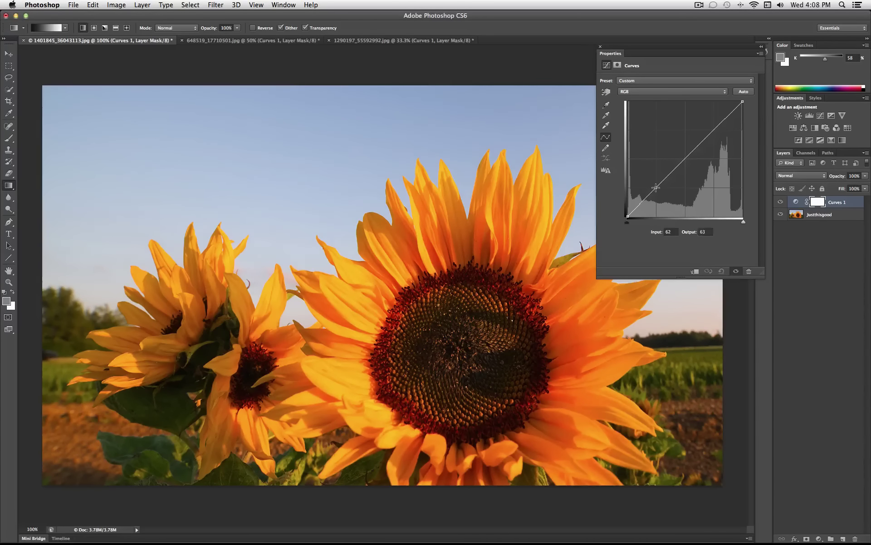
{"action": "left_click_drag", "start_coordinate": [656, 188], "coordinate": [655, 197]}
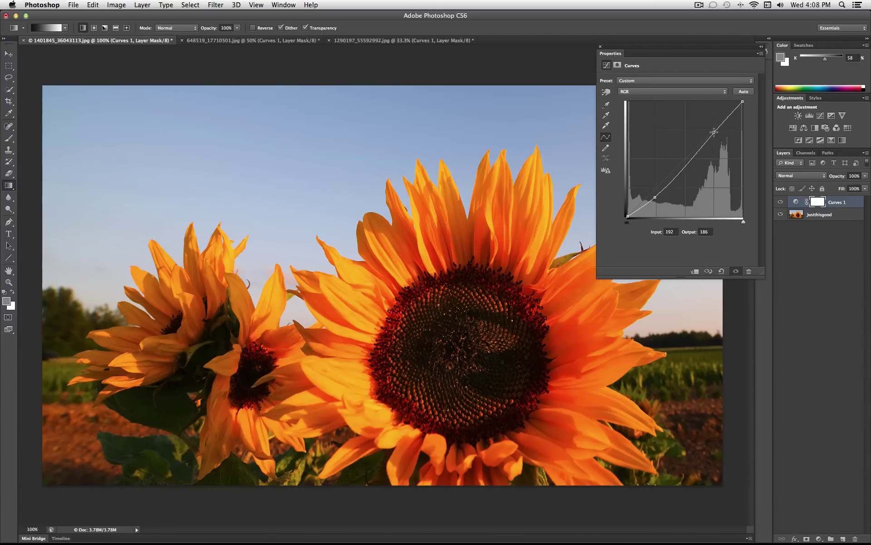
{"action": "left_click_drag", "start_coordinate": [714, 132], "coordinate": [714, 121]}
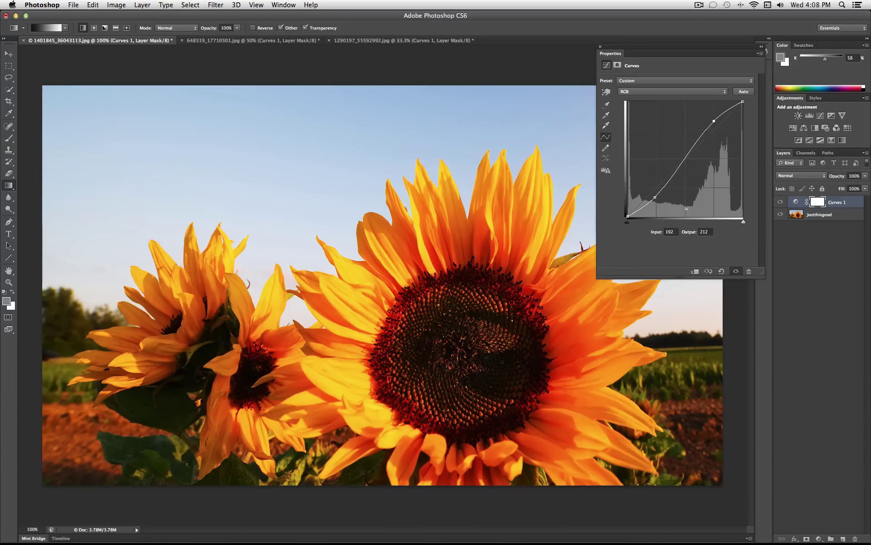
{"action": "left_click_drag", "start_coordinate": [654, 195], "coordinate": [658, 196]}
{"action": "left_click_drag", "start_coordinate": [709, 121], "coordinate": [705, 135]}
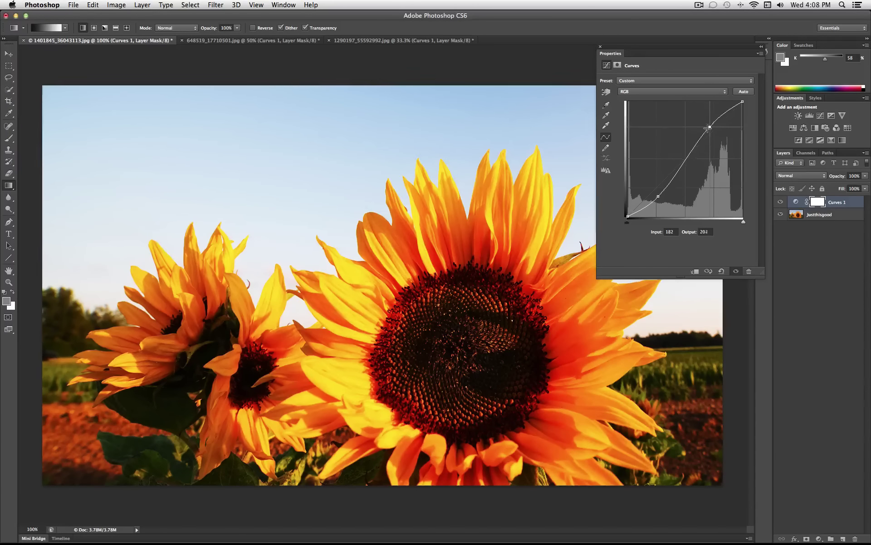
{"action": "left_click_drag", "start_coordinate": [659, 196], "coordinate": [723, 257]}
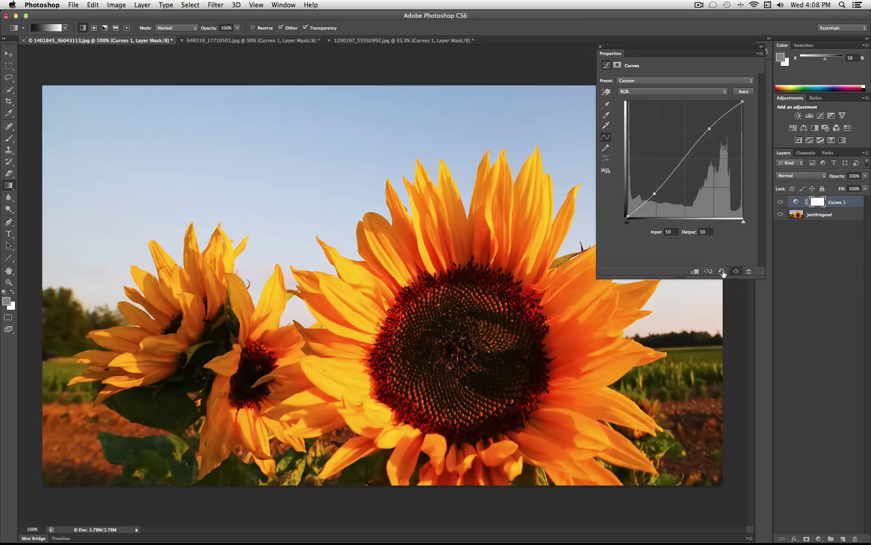
Reset the curve, then in the Blue channel lower the highlight endpoint and lift the shadow endpoint
{"action": "left_click", "coordinate": [722, 271]}
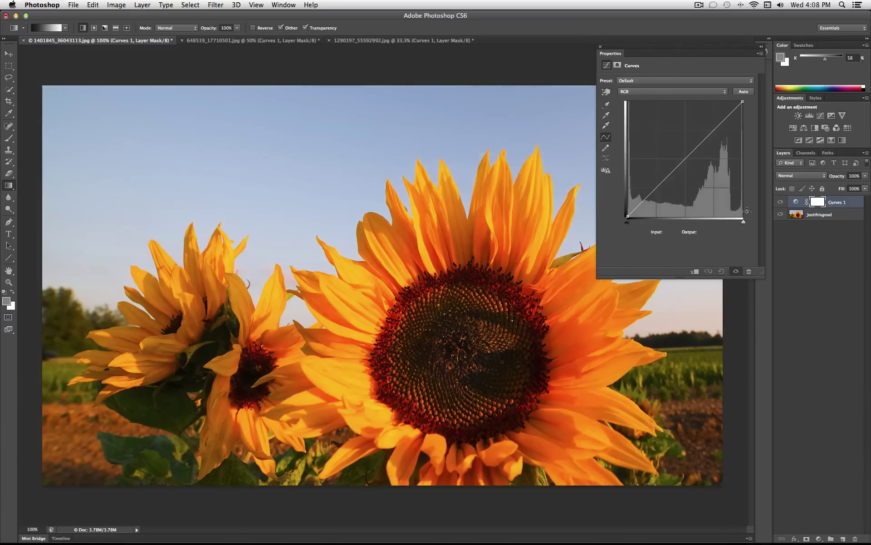
{"action": "left_click", "coordinate": [678, 93]}
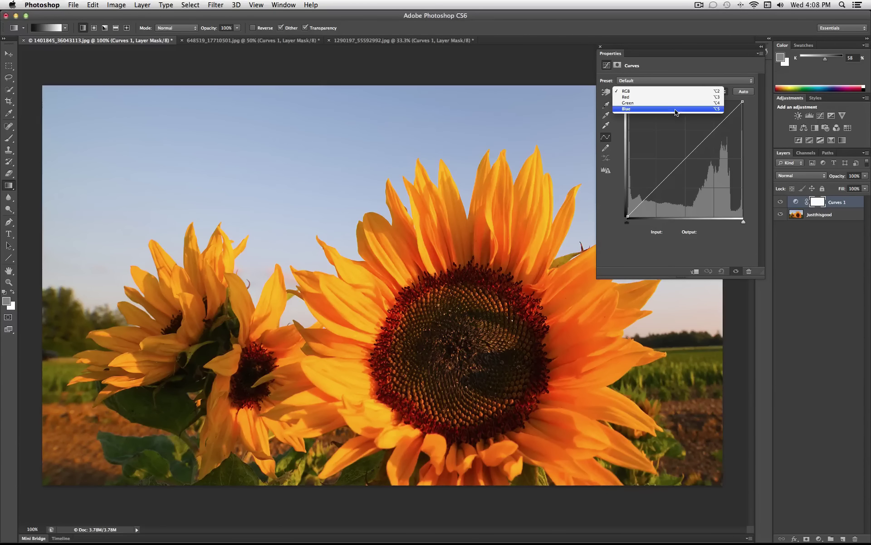
{"action": "left_click", "coordinate": [676, 109]}
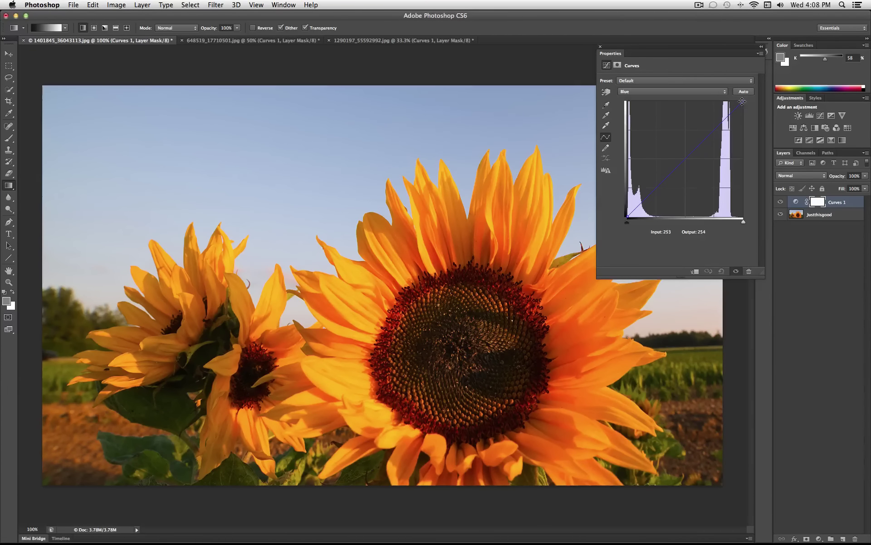
{"action": "left_click_drag", "start_coordinate": [743, 101], "coordinate": [755, 142]}
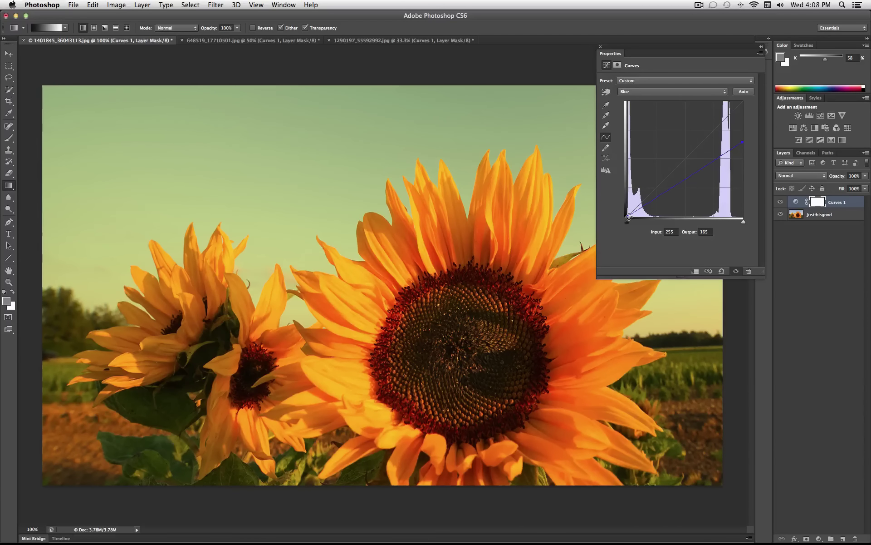
{"action": "left_click_drag", "start_coordinate": [628, 217], "coordinate": [622, 188]}
Reset the RGB curve, move the white point in to Input 227, and nudge the black point right
{"action": "left_click", "coordinate": [721, 270]}
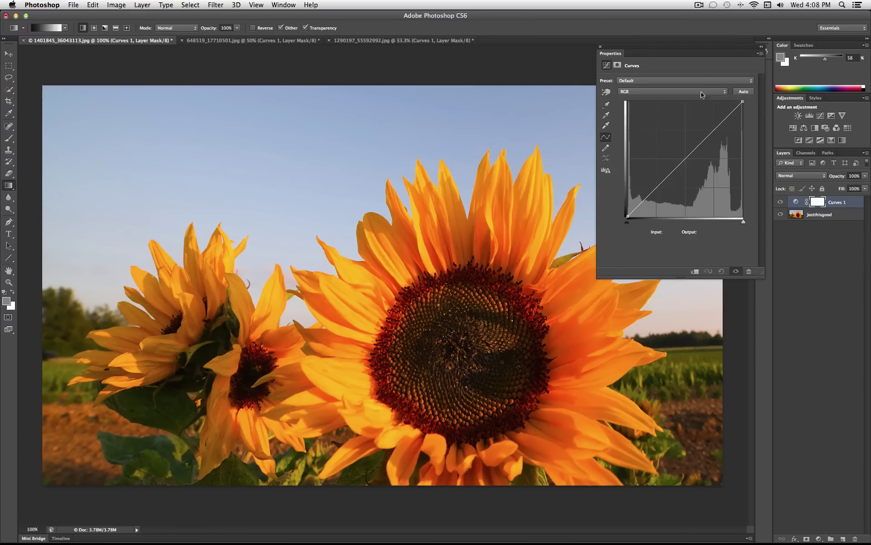
{"action": "mouse_move", "coordinate": [742, 102]}
{"action": "left_mouse_down"}
{"action": "mouse_move", "coordinate": [729, 101]}
{"action": "mouse_move", "coordinate": [743, 103]}
{"action": "left_mouse_up"}
{"action": "mouse_move", "coordinate": [627, 217]}
{"action": "left_mouse_down"}
{"action": "mouse_move", "coordinate": [643, 219]}
{"action": "mouse_move", "coordinate": [637, 224]}
{"action": "left_mouse_up"}
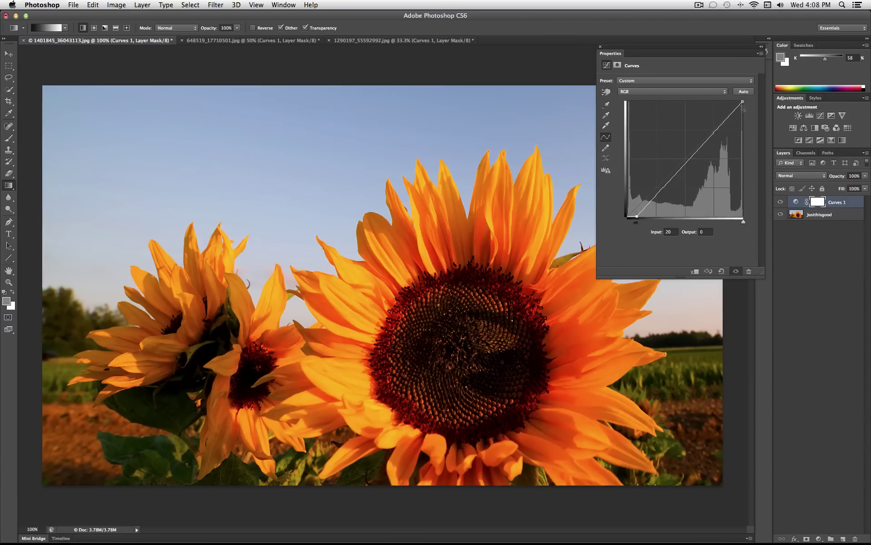
{"action": "left_click_drag", "start_coordinate": [742, 101], "coordinate": [727, 98]}
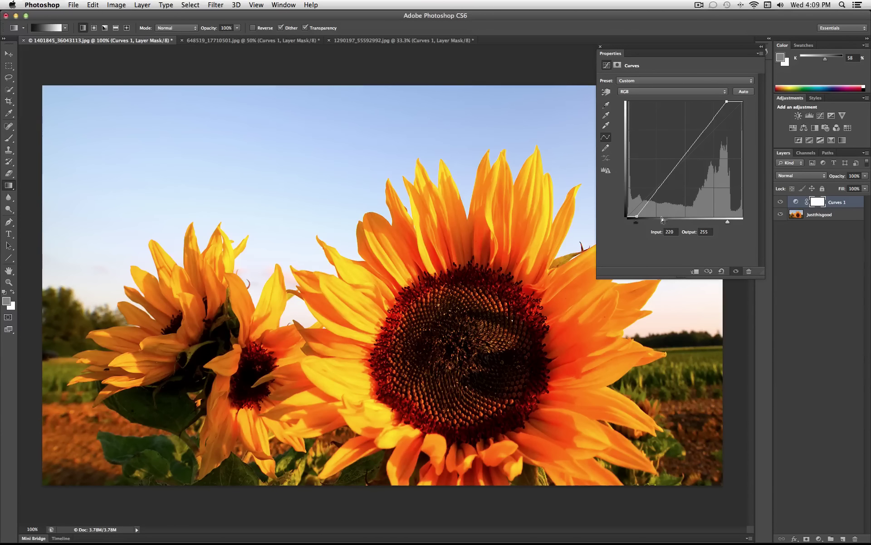
{"action": "left_click", "coordinate": [628, 218]}
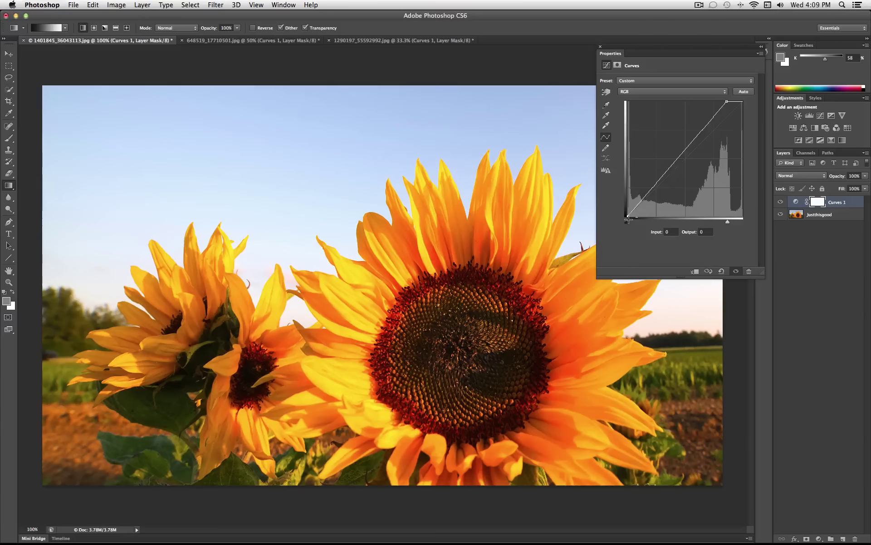
{"action": "left_click_drag", "start_coordinate": [628, 219], "coordinate": [633, 216]}
{"action": "left_click_drag", "start_coordinate": [727, 102], "coordinate": [730, 101]}
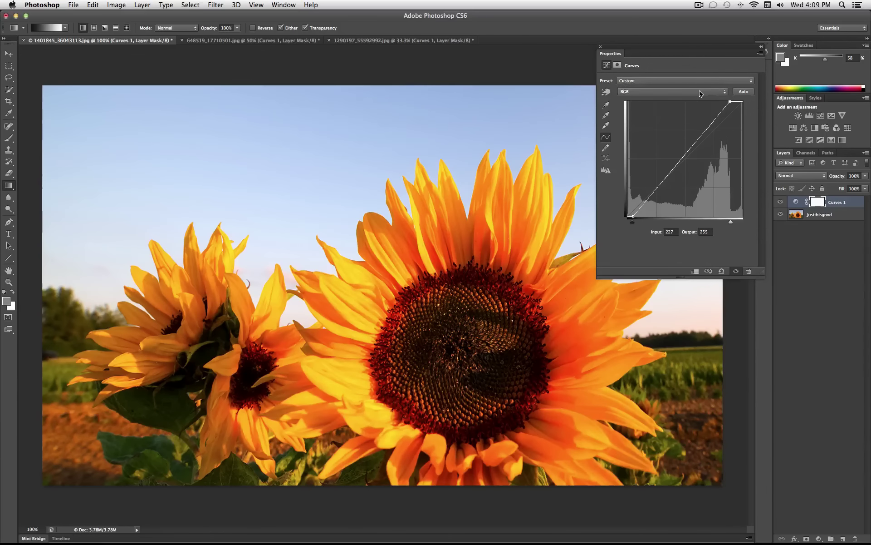
In the Green channel, lift a lower-midtone point to about Input 72, Output 87 and add an upper point
{"action": "left_click", "coordinate": [700, 94]}
{"action": "left_click", "coordinate": [701, 102]}
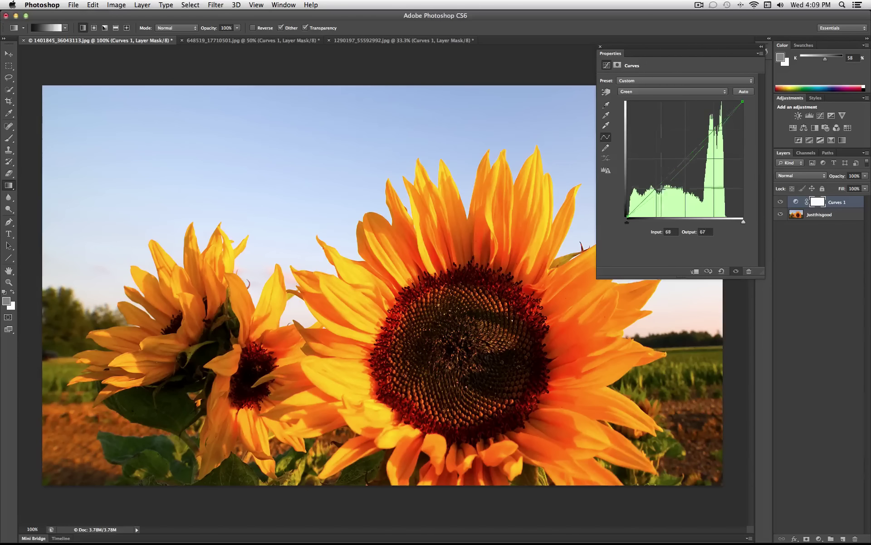
{"action": "mouse_move", "coordinate": [658, 187]}
{"action": "left_mouse_down"}
{"action": "mouse_move", "coordinate": [659, 200]}
{"action": "mouse_move", "coordinate": [659, 165]}
{"action": "mouse_move", "coordinate": [660, 178]}
{"action": "left_mouse_up"}
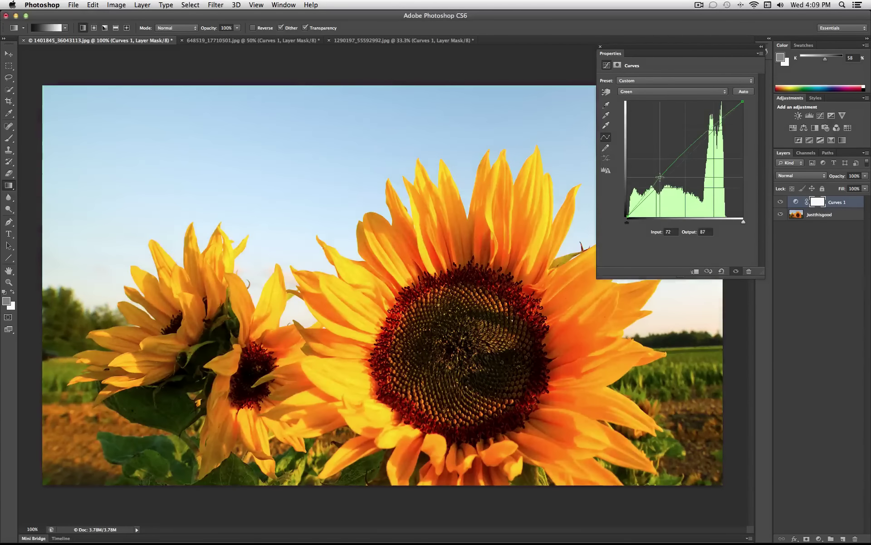
{"action": "mouse_move", "coordinate": [709, 132]}
{"action": "left_mouse_down"}
{"action": "mouse_move", "coordinate": [708, 182]}
{"action": "mouse_move", "coordinate": [705, 137]}
{"action": "left_mouse_up"}
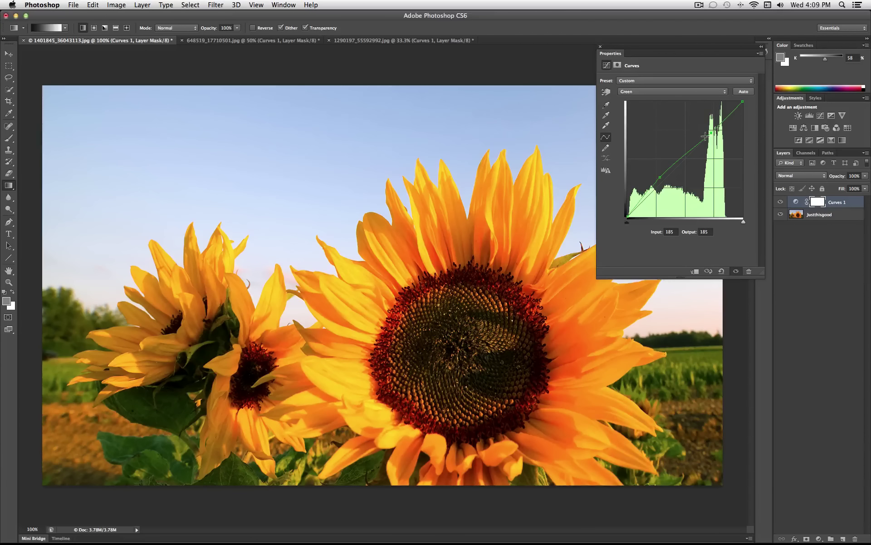